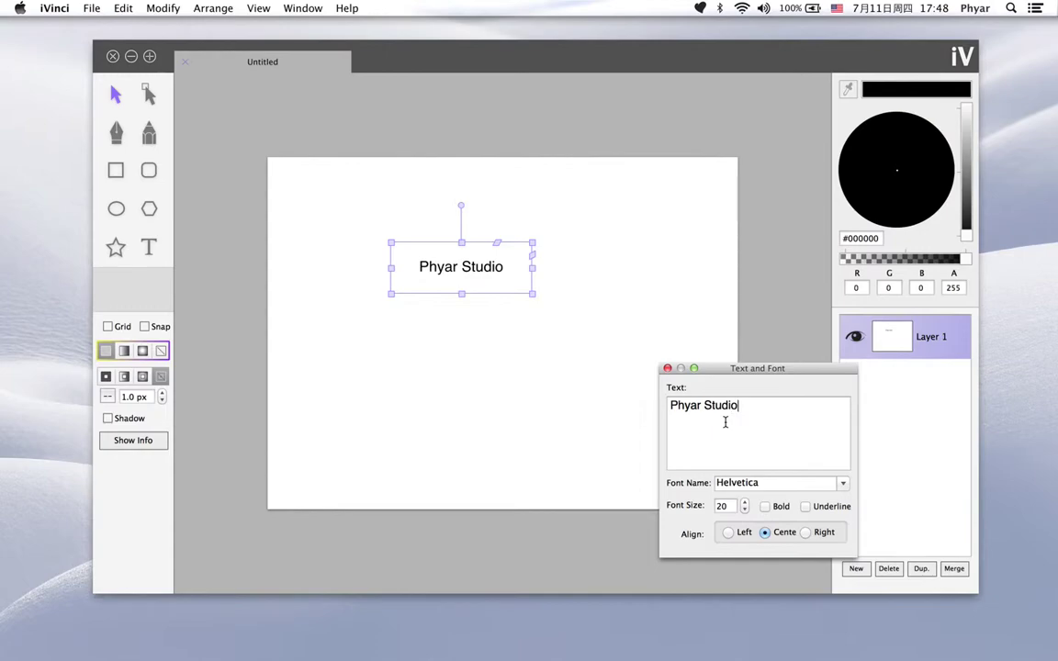
Add the line "iVinci by" above "Phyar Studio" in the text object
{"action": "key", "text": "Return"}
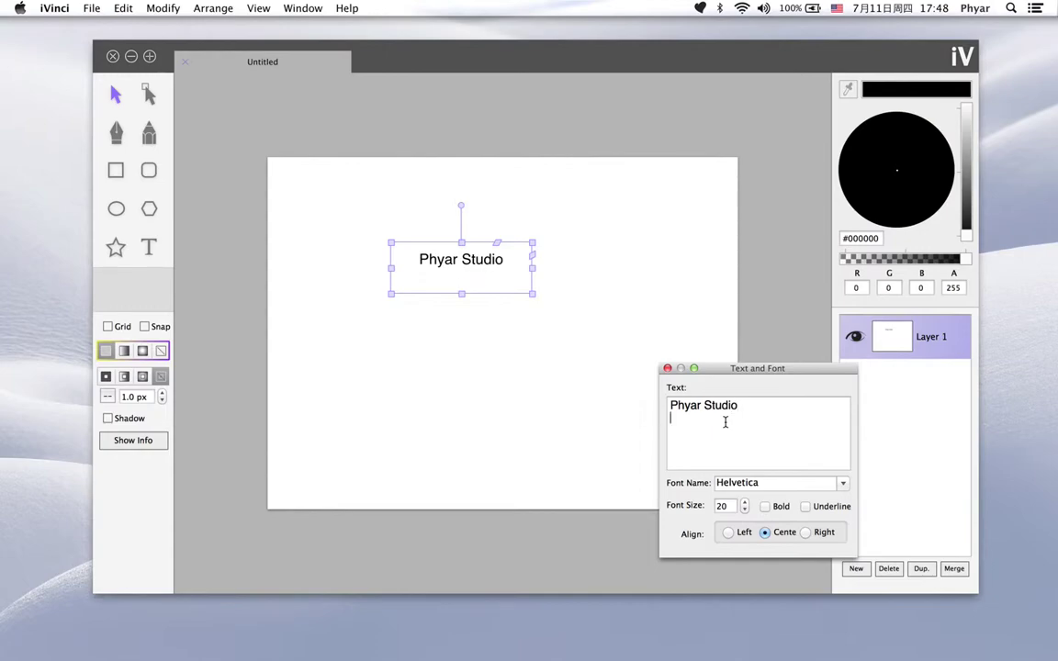
{"action": "key", "text": "BackSpace"}
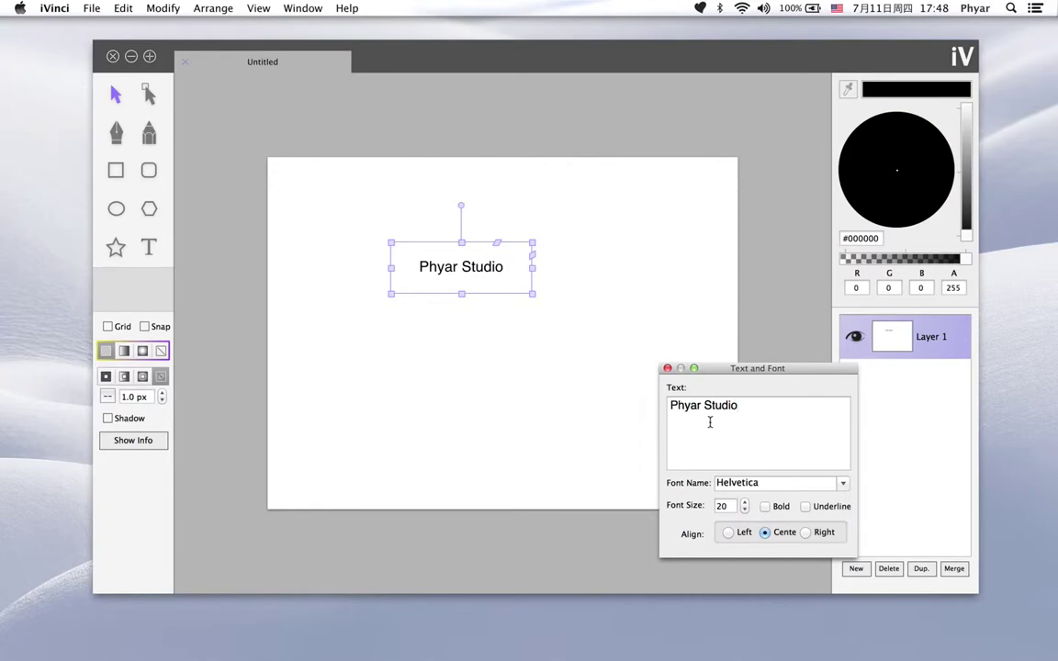
{"action": "key", "text": "Return"}
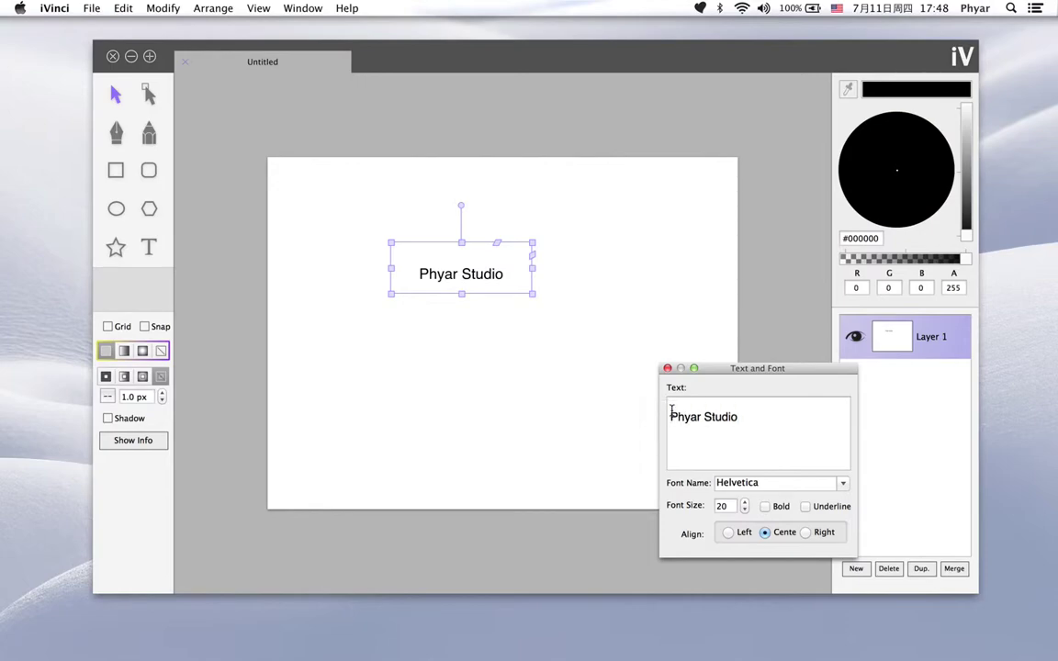
{"action": "type", "text": "iVinci by"}
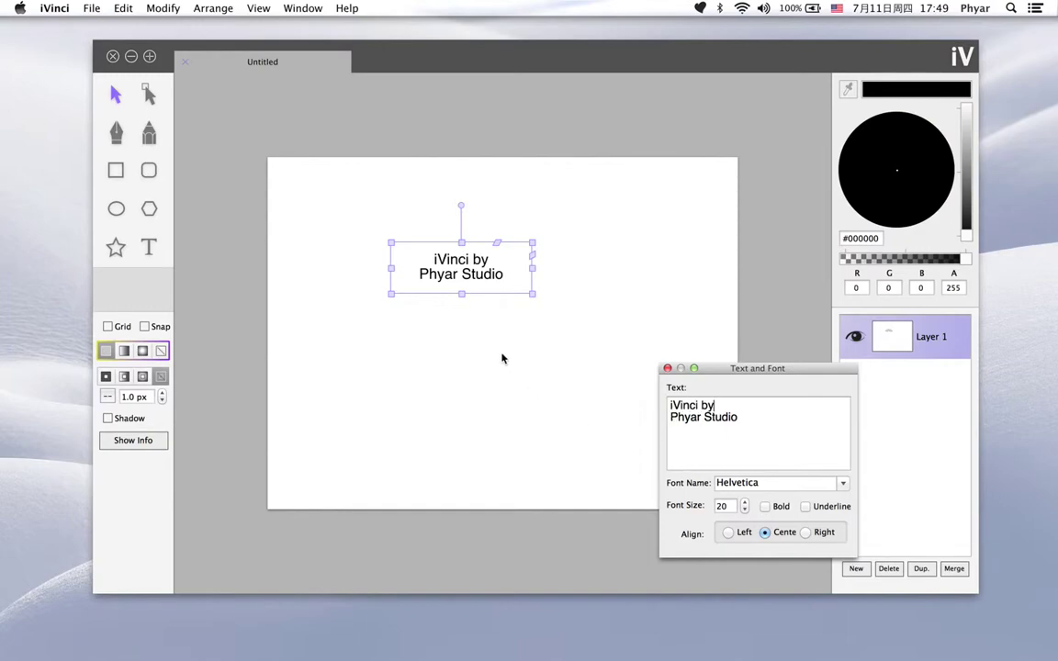
{"action": "left_click", "coordinate": [466, 340]}
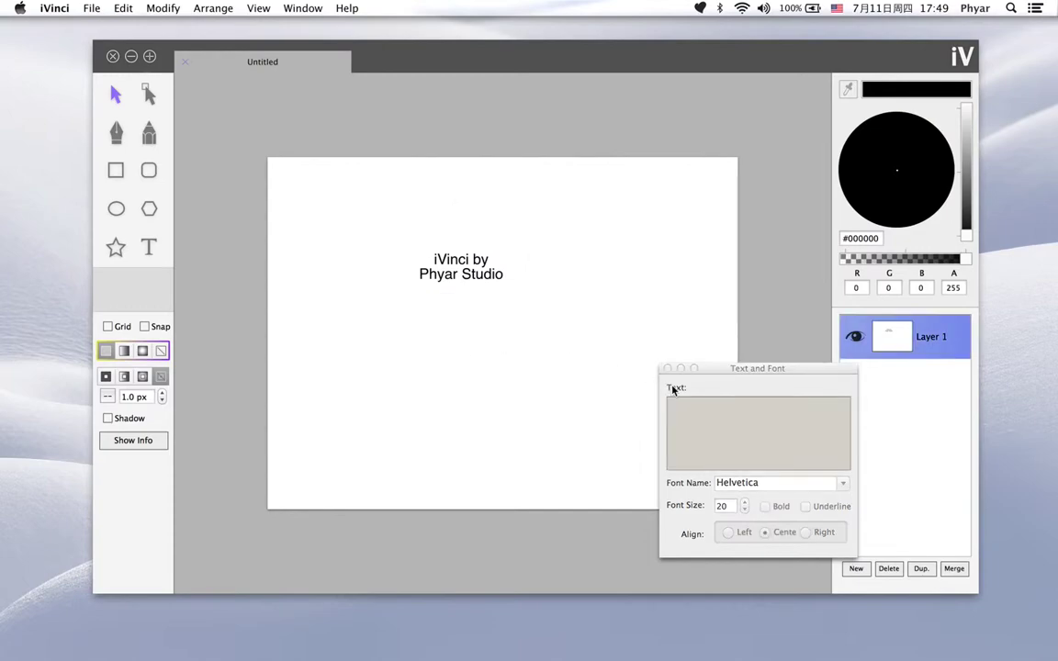
Set the text's font size to 35 and enlarge its box so both full lines fit
{"action": "left_click", "coordinate": [447, 253]}
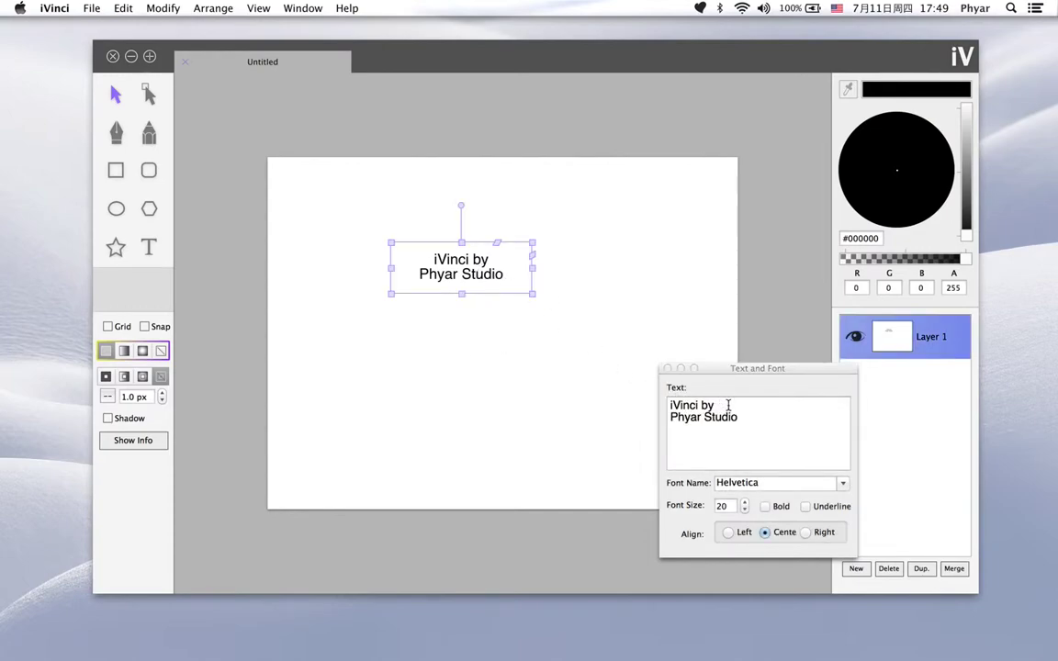
{"action": "left_click", "coordinate": [484, 285]}
{"action": "left_click", "coordinate": [464, 273]}
{"action": "left_click", "coordinate": [722, 505]}
{"action": "type", "text": "36"}
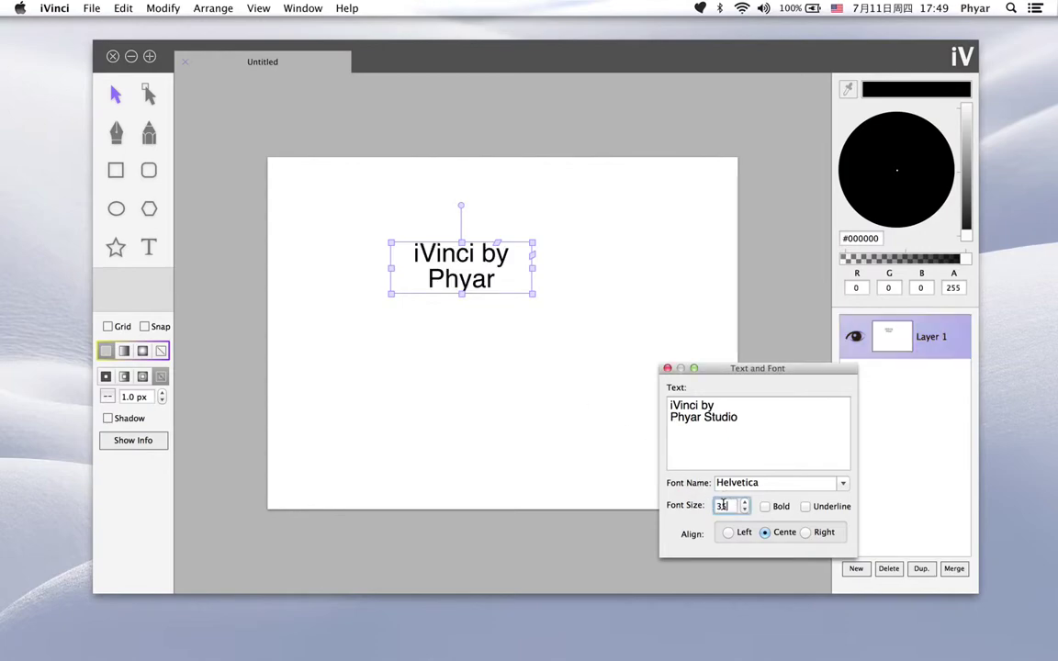
{"action": "left_click_drag", "start_coordinate": [532, 294], "coordinate": [584, 321]}
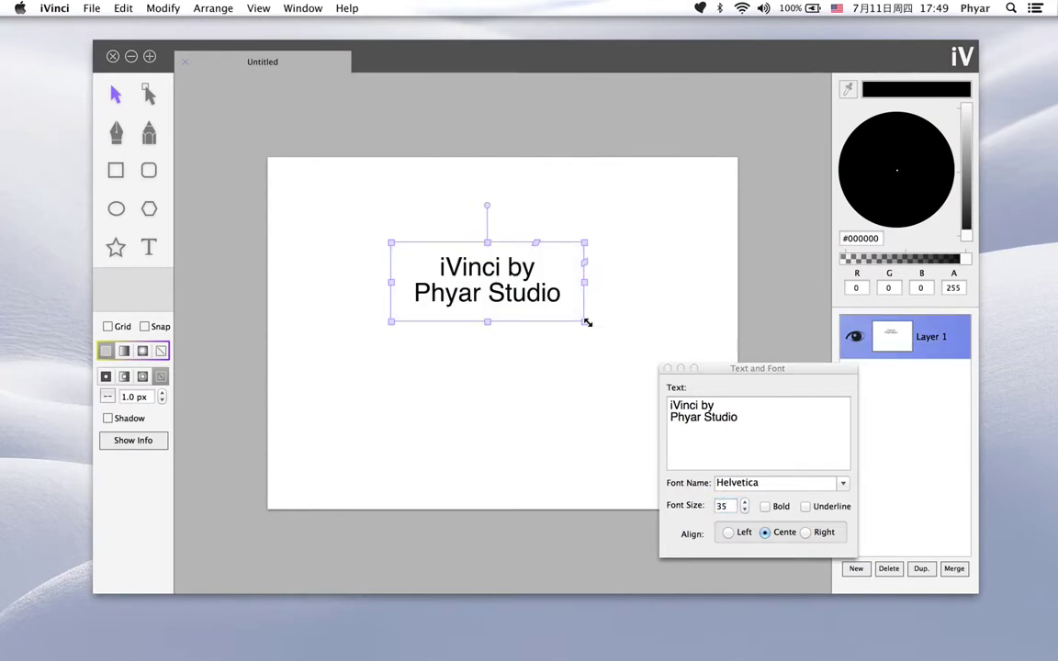
Set the text's font to Gill Sans without bold and give it a shadow
{"action": "left_click", "coordinate": [843, 487]}
{"action": "left_click", "coordinate": [739, 468]}
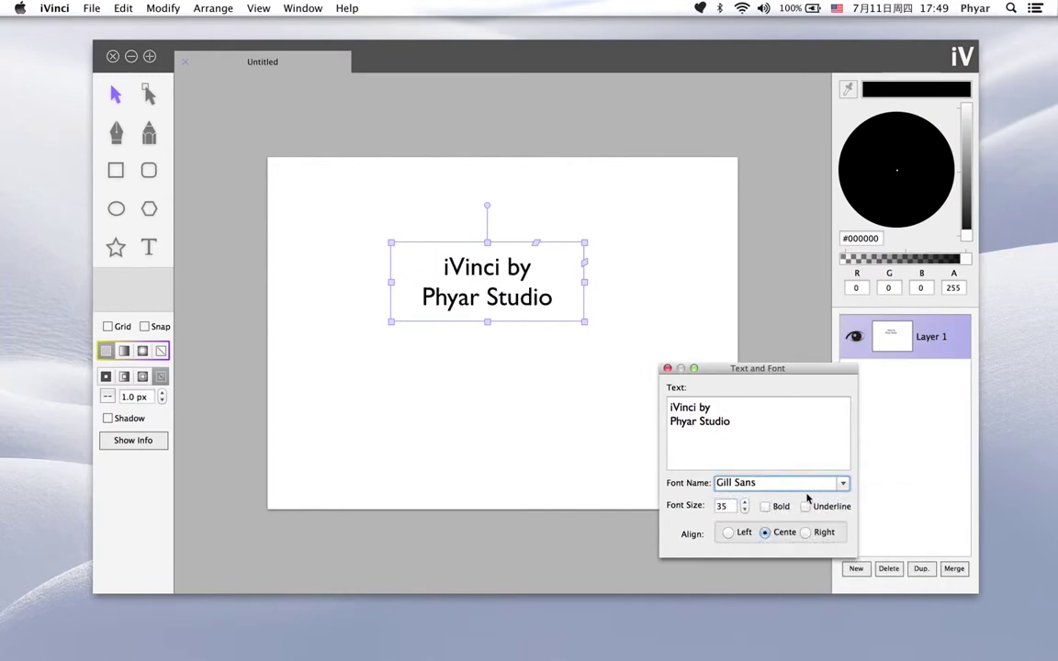
{"action": "left_click", "coordinate": [771, 506]}
{"action": "left_click", "coordinate": [771, 506]}
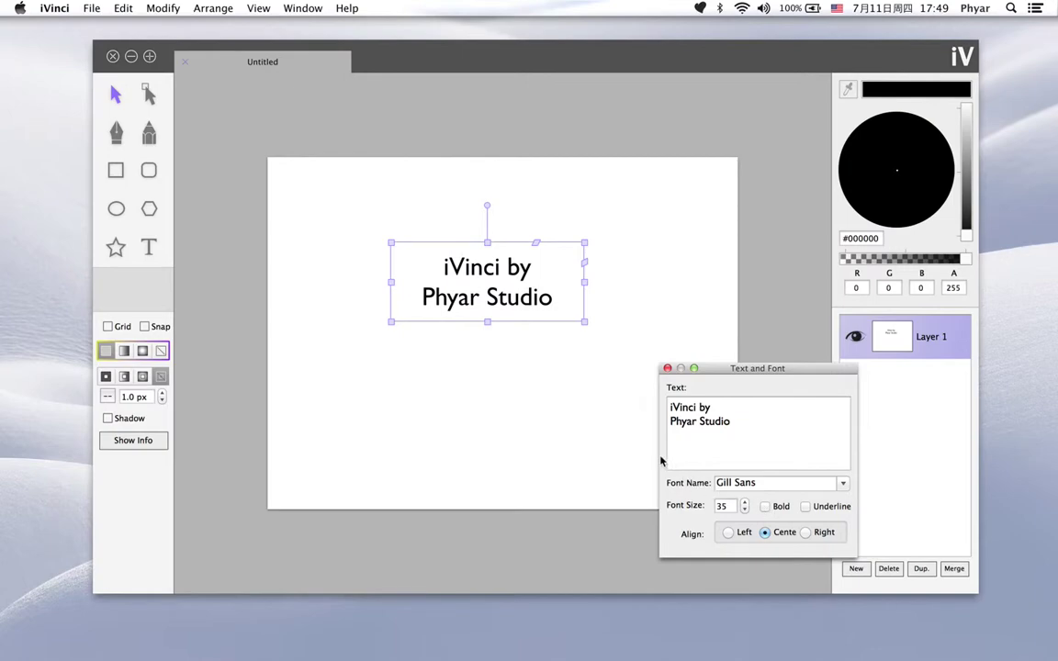
{"action": "left_click", "coordinate": [128, 419]}
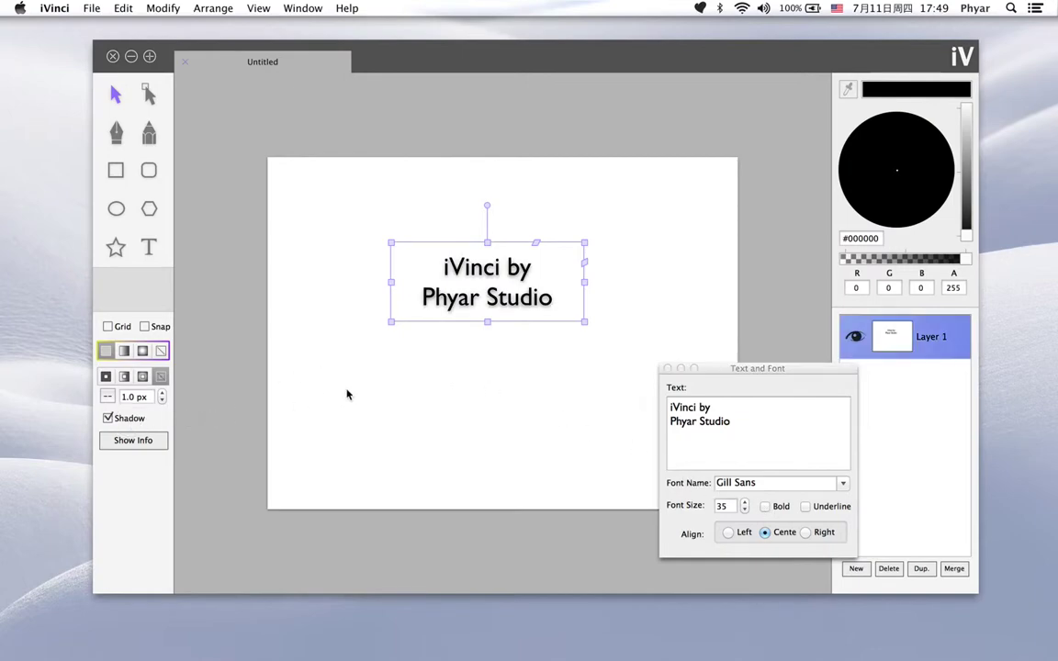
{"action": "left_click", "coordinate": [437, 369]}
Fill the text with blue #456CC9 and add a solid dark #323232 outline
{"action": "scroll", "coordinate": [491, 279], "scroll_direction": "up", "scroll_amount": 3}
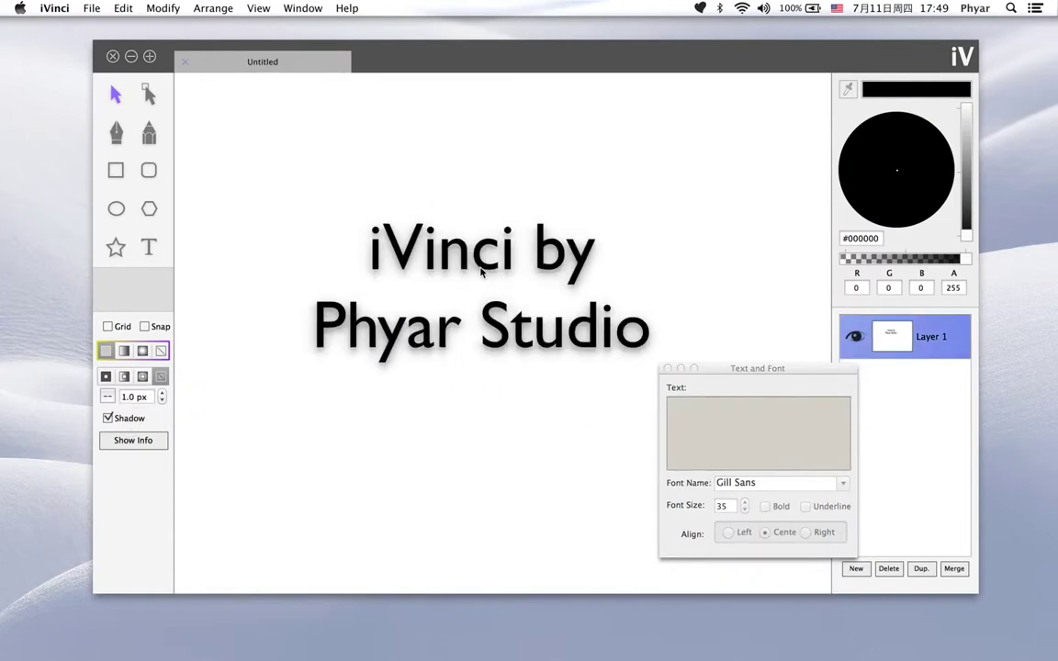
{"action": "left_click", "coordinate": [476, 255]}
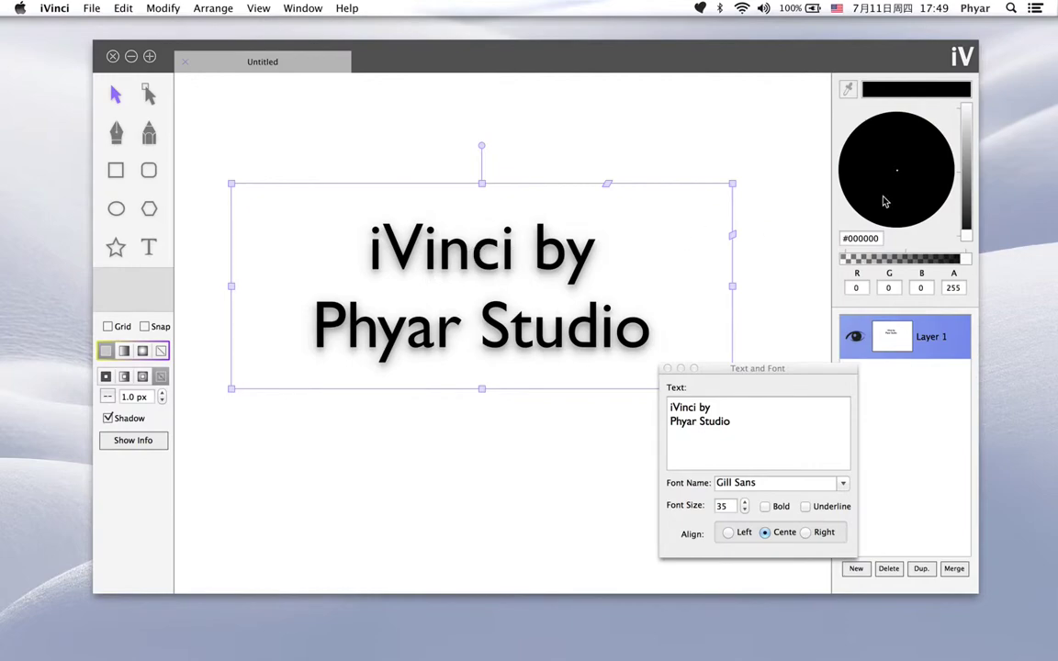
{"action": "left_click", "coordinate": [969, 163]}
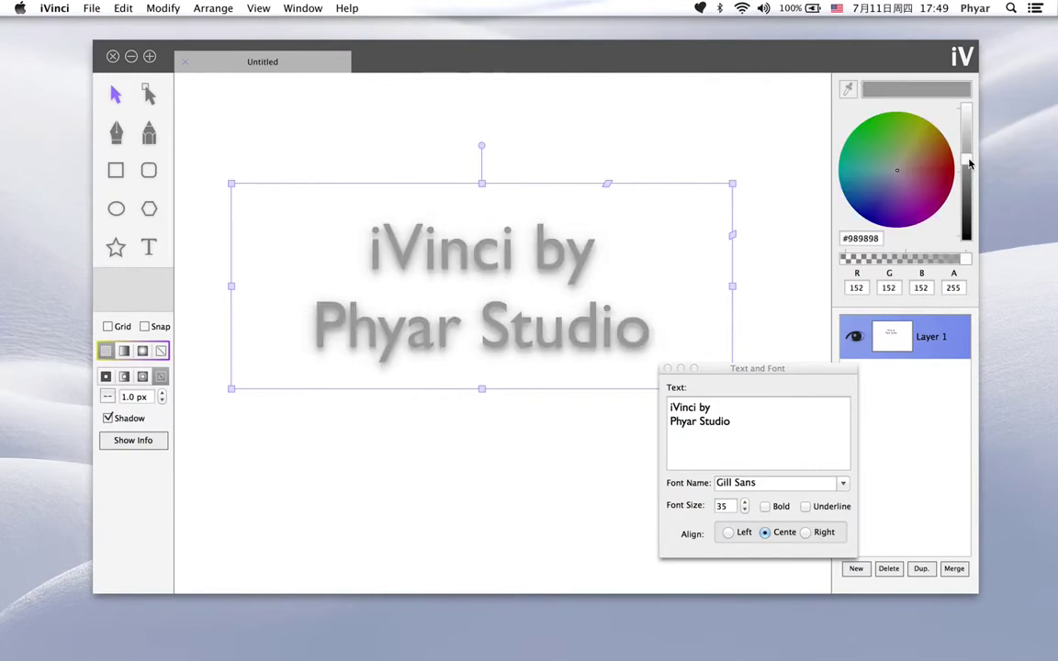
{"action": "left_click", "coordinate": [891, 193]}
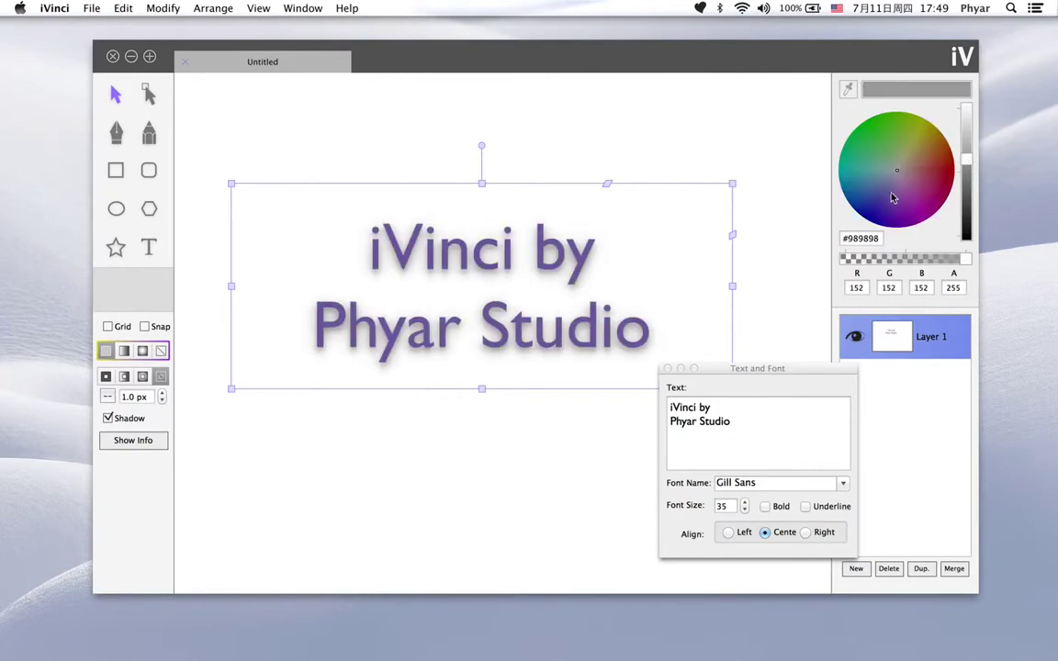
{"action": "left_click", "coordinate": [968, 142]}
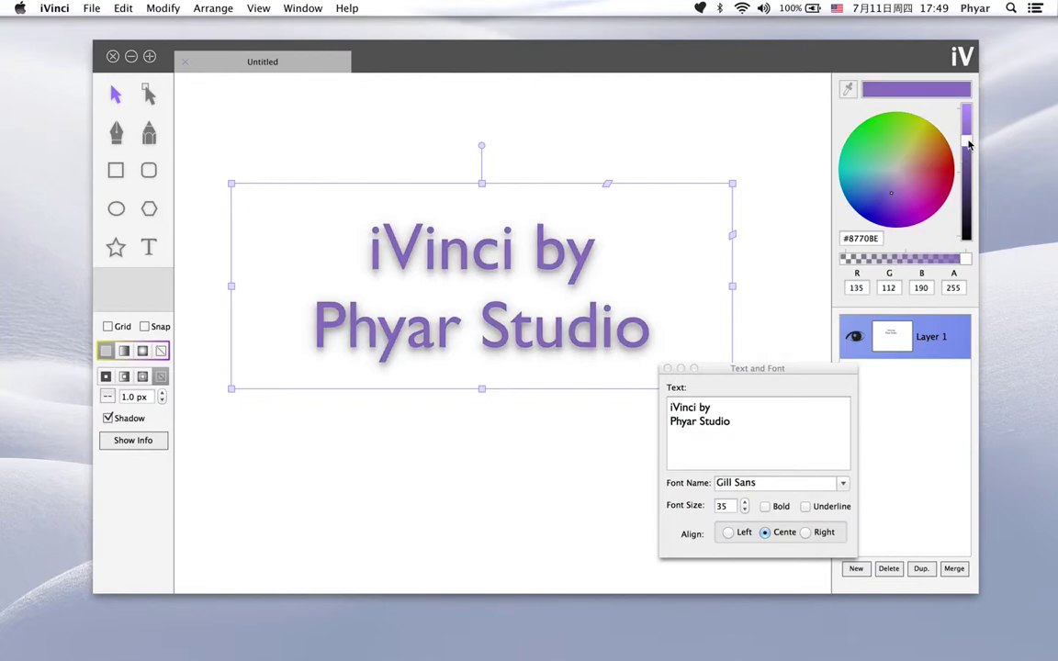
{"action": "left_click", "coordinate": [874, 198]}
{"action": "left_click", "coordinate": [867, 195]}
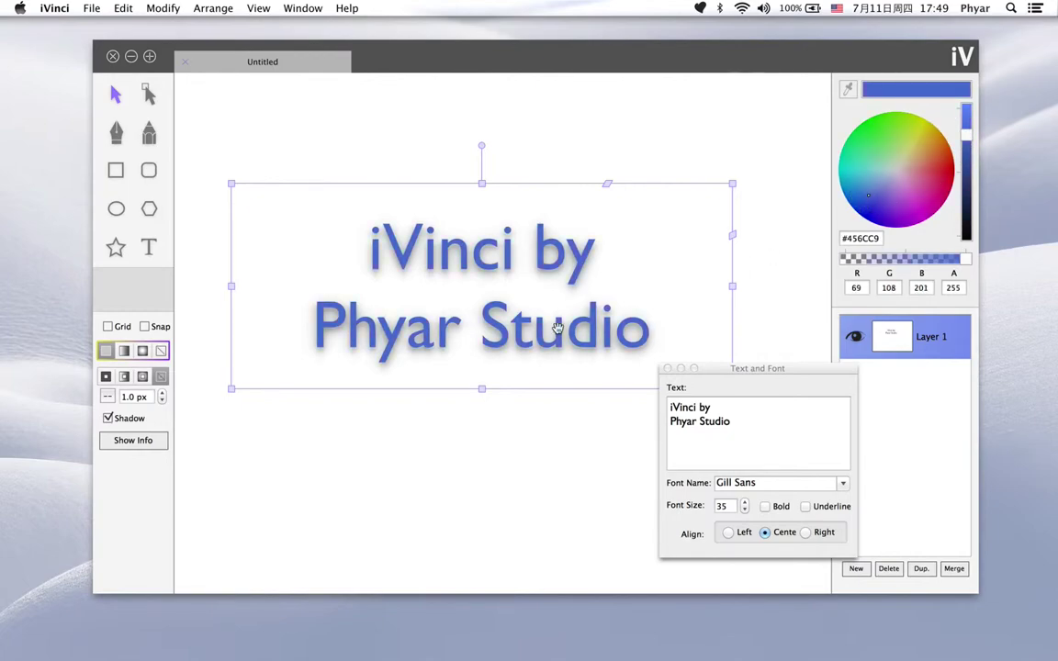
{"action": "left_click", "coordinate": [106, 377]}
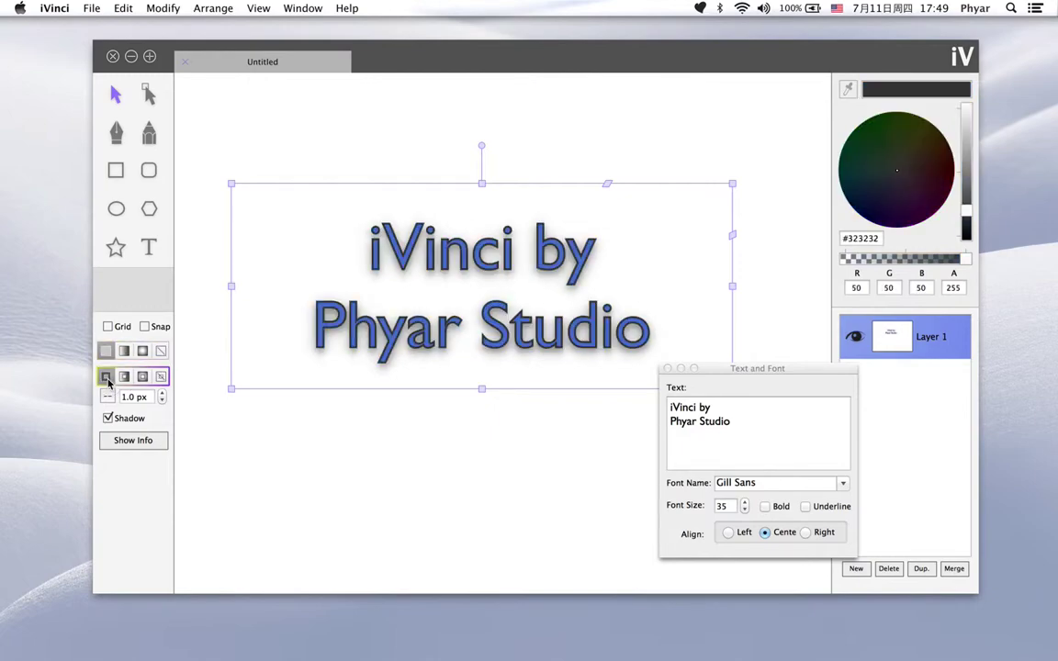
{"action": "left_click", "coordinate": [442, 397]}
Give the text a linear gradient fill that starts blue and ends in light green #CCFF6A
{"action": "left_click", "coordinate": [435, 336]}
{"action": "left_click", "coordinate": [125, 350]}
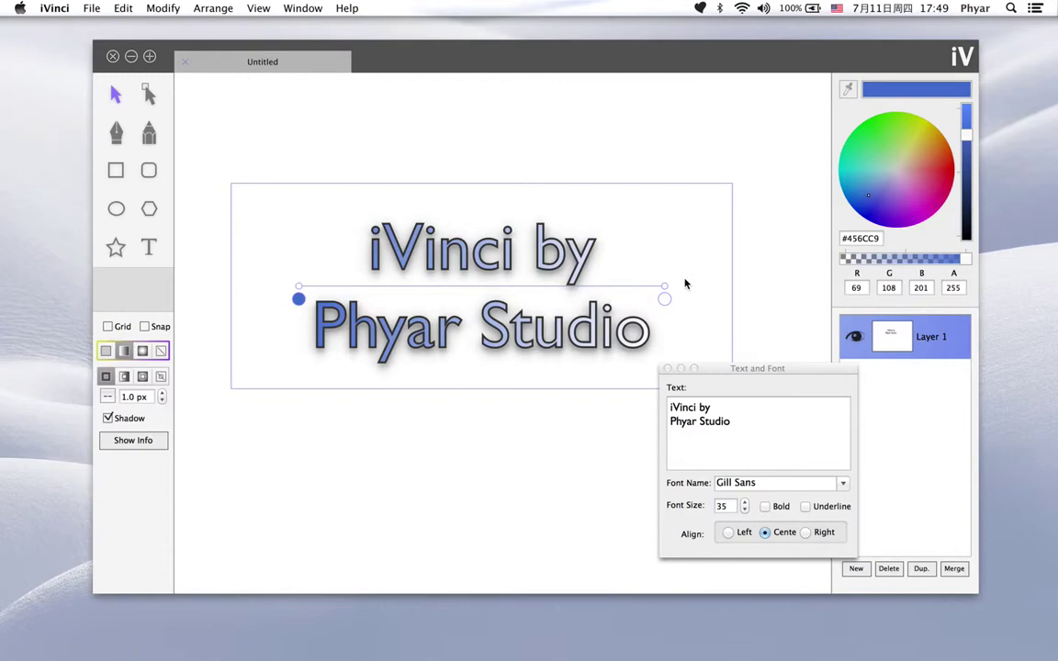
{"action": "left_click", "coordinate": [665, 298]}
{"action": "left_click_drag", "start_coordinate": [881, 152], "coordinate": [897, 191]}
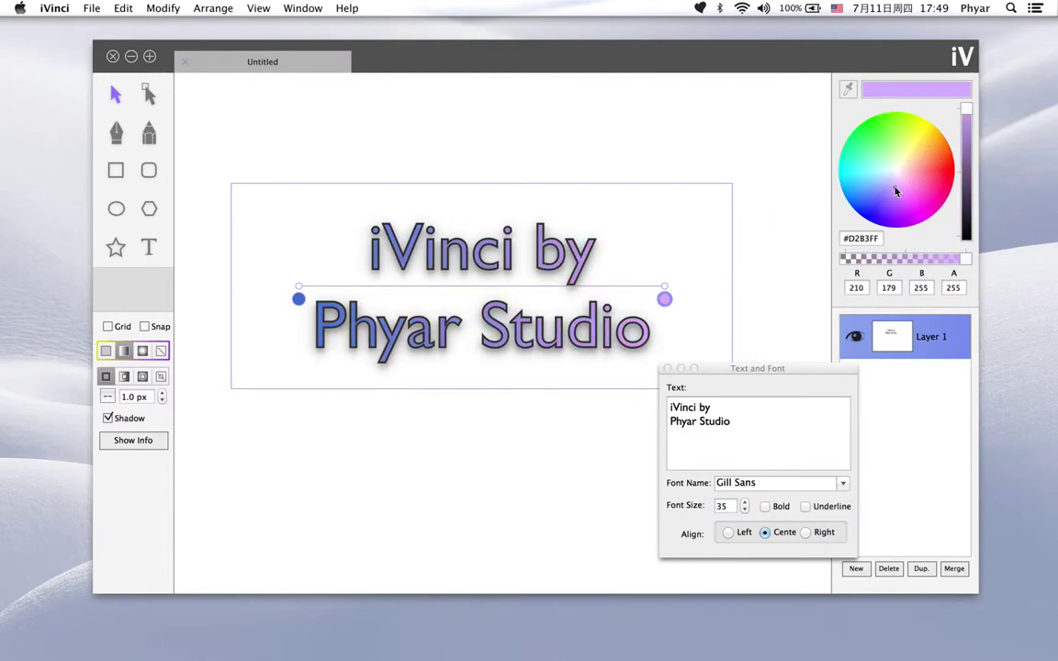
{"action": "left_click", "coordinate": [901, 136]}
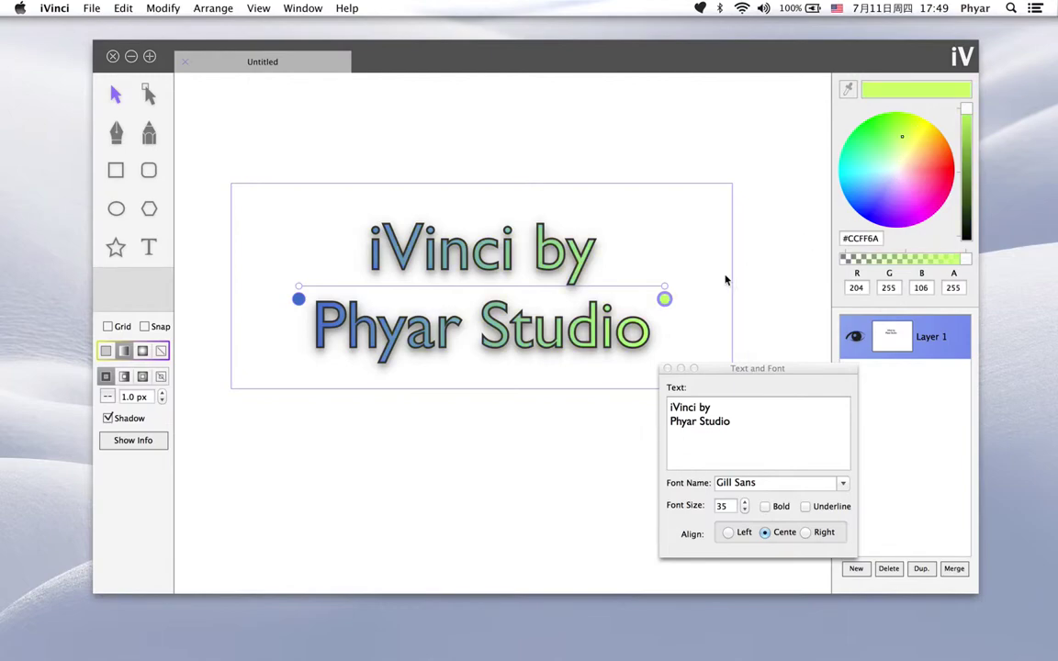
Apply a linear gradient to the text's outline and slant it diagonally from above "iVinci" to below "Studio"
{"action": "left_click", "coordinate": [126, 376]}
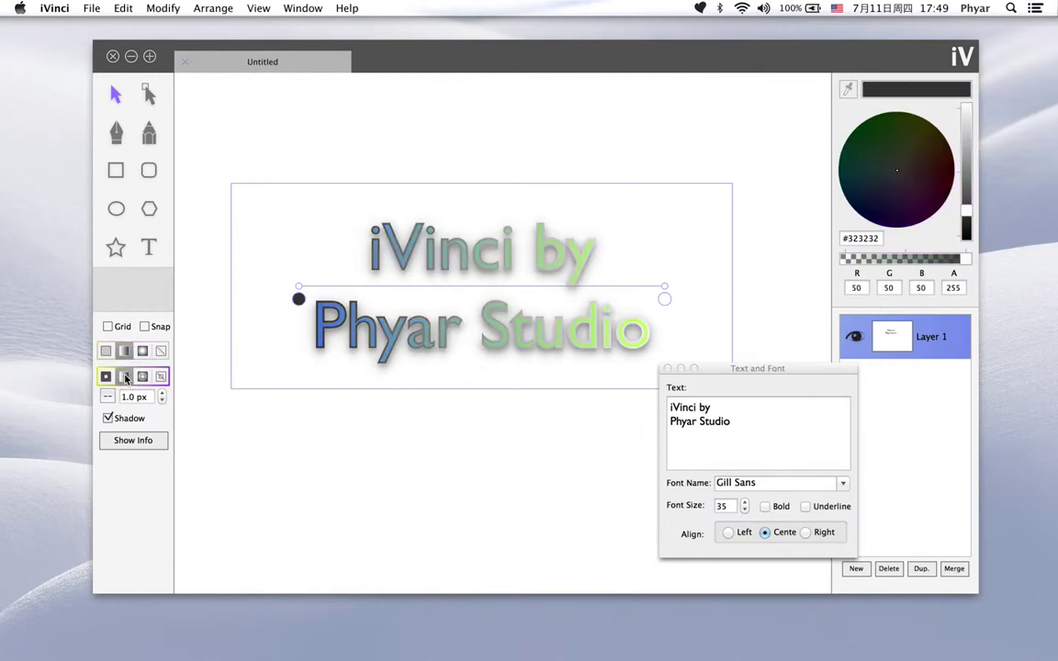
{"action": "left_click", "coordinate": [665, 299]}
{"action": "mouse_move", "coordinate": [665, 298]}
{"action": "left_mouse_down"}
{"action": "mouse_move", "coordinate": [512, 368]}
{"action": "mouse_move", "coordinate": [508, 381]}
{"action": "left_mouse_up"}
{"action": "left_click_drag", "start_coordinate": [309, 292], "coordinate": [400, 182]}
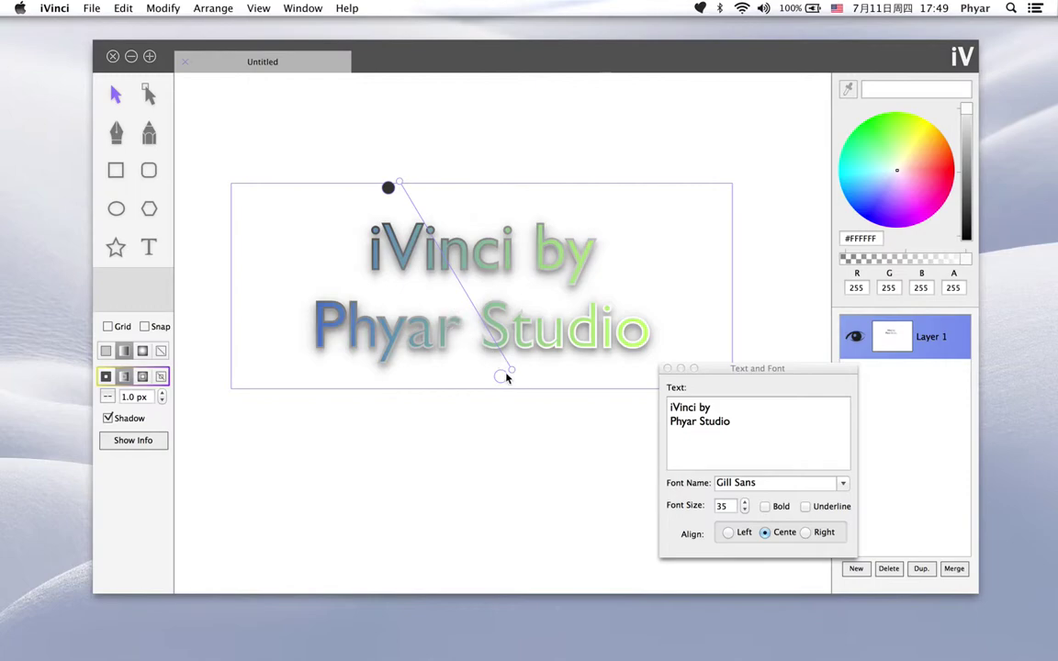
Set the starting colour of the outline gradient to green #3DAA3F
{"action": "left_click", "coordinate": [387, 187]}
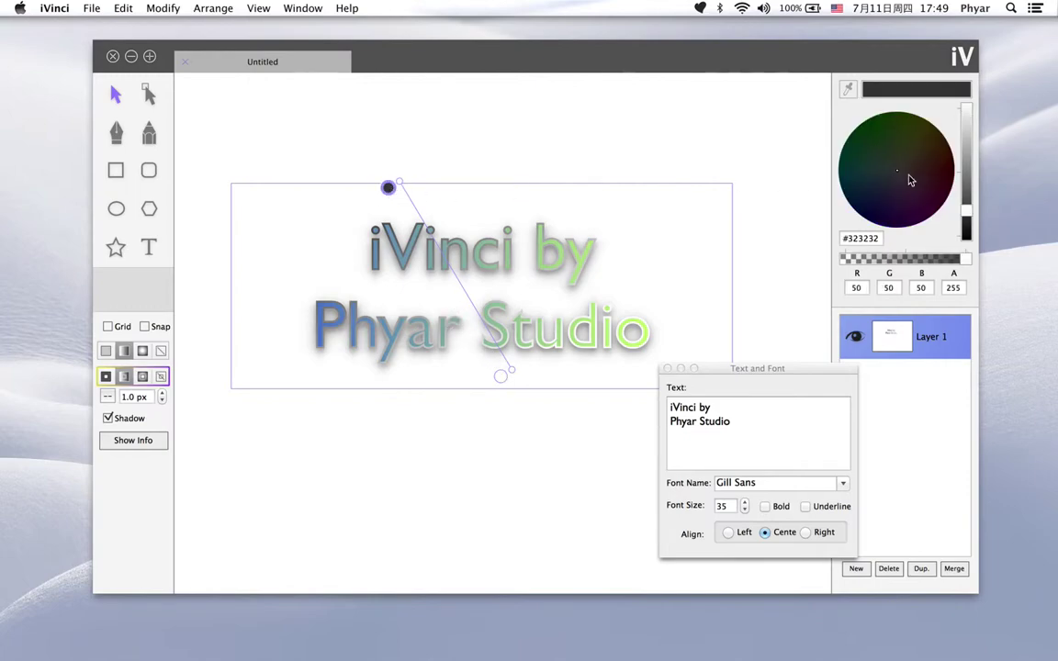
{"action": "left_click", "coordinate": [967, 149]}
{"action": "left_click", "coordinate": [908, 141]}
{"action": "left_click", "coordinate": [878, 138]}
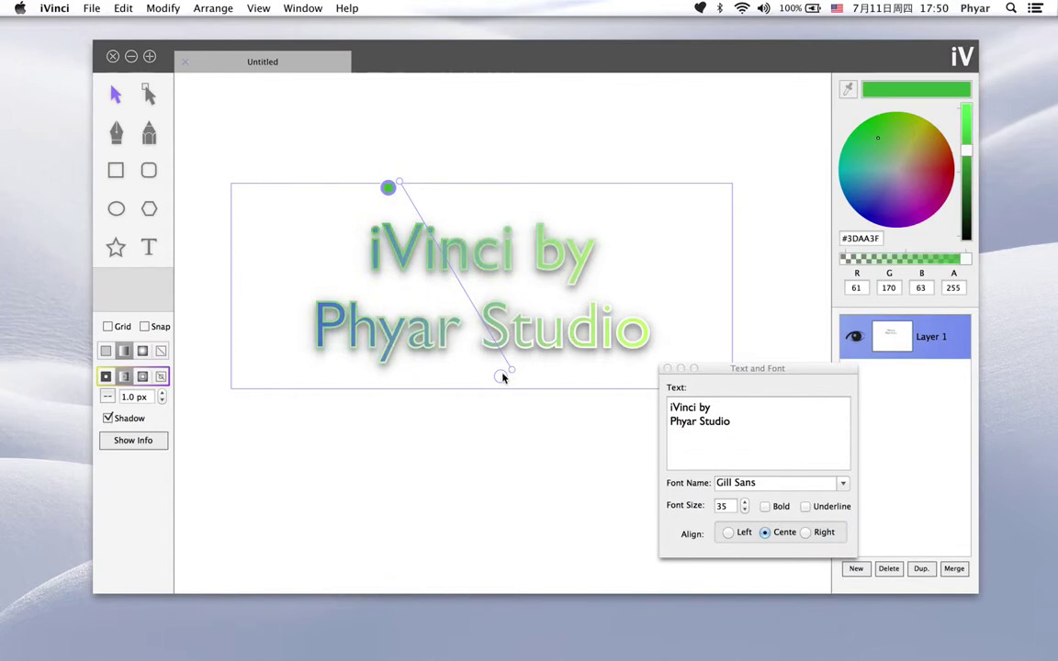
Set the ending colour of the outline gradient to pink #FF42AA and deselect the text
{"action": "left_click", "coordinate": [500, 376]}
{"action": "left_click", "coordinate": [891, 204]}
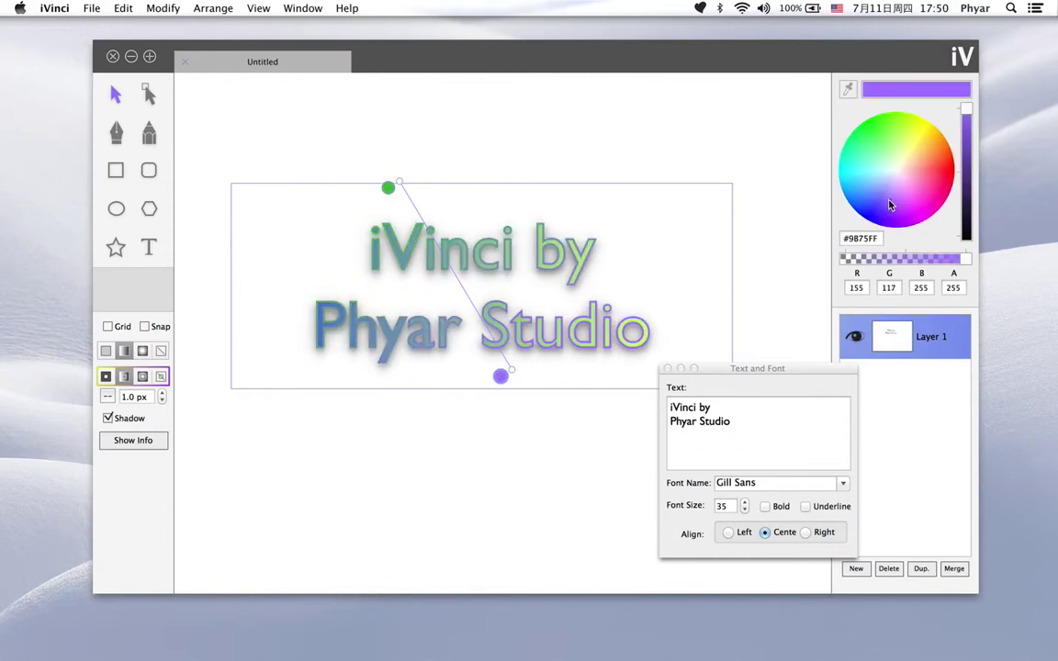
{"action": "left_click", "coordinate": [918, 180]}
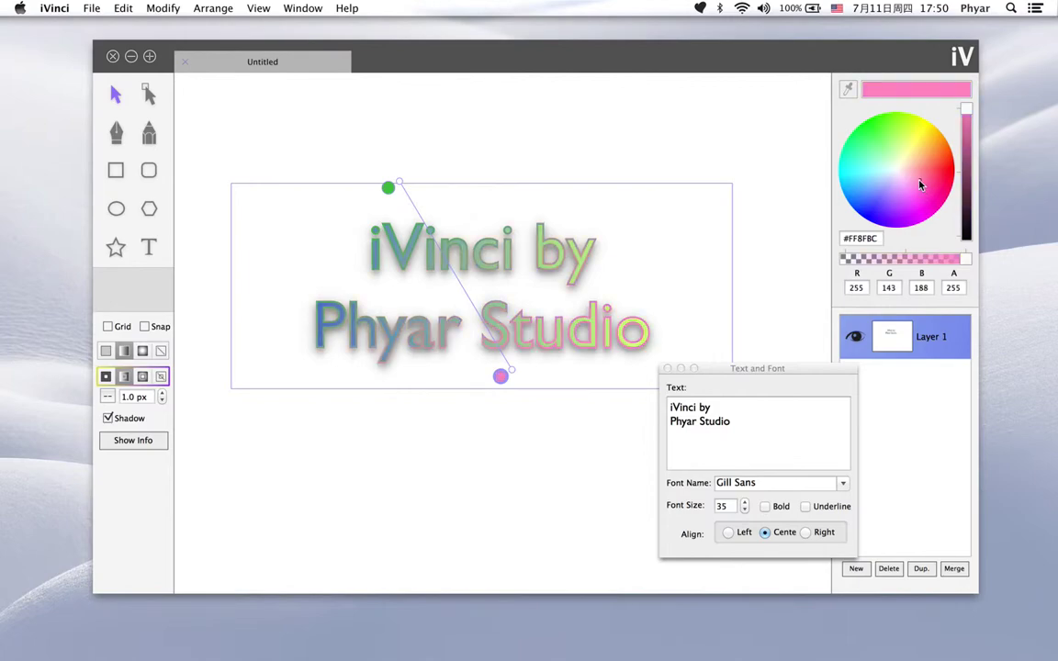
{"action": "left_click", "coordinate": [889, 203]}
{"action": "left_click", "coordinate": [920, 213]}
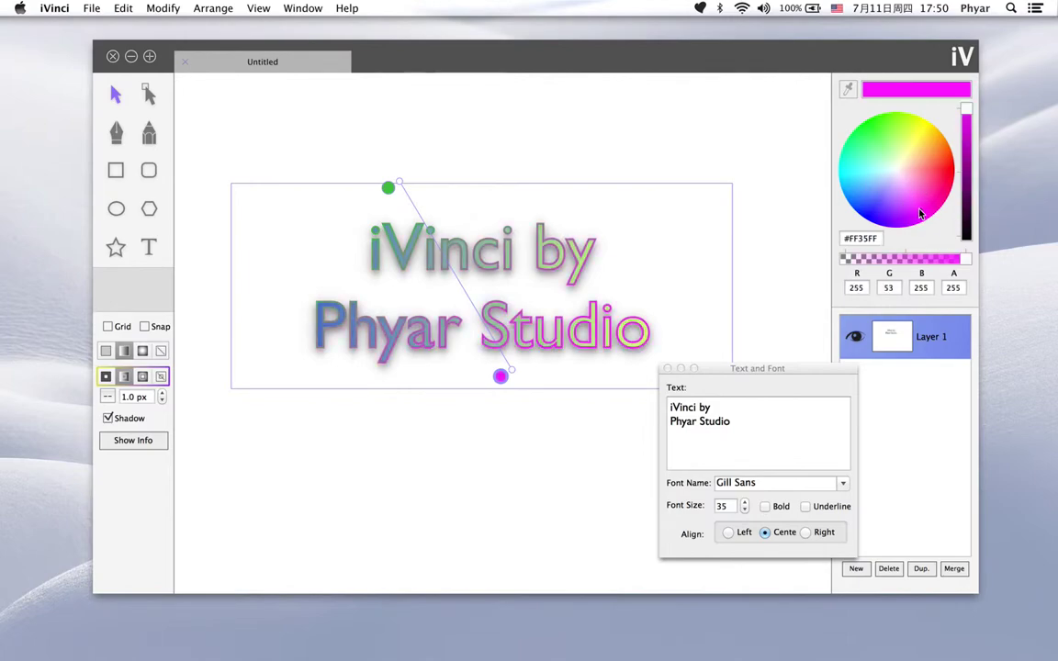
{"action": "left_click", "coordinate": [932, 194]}
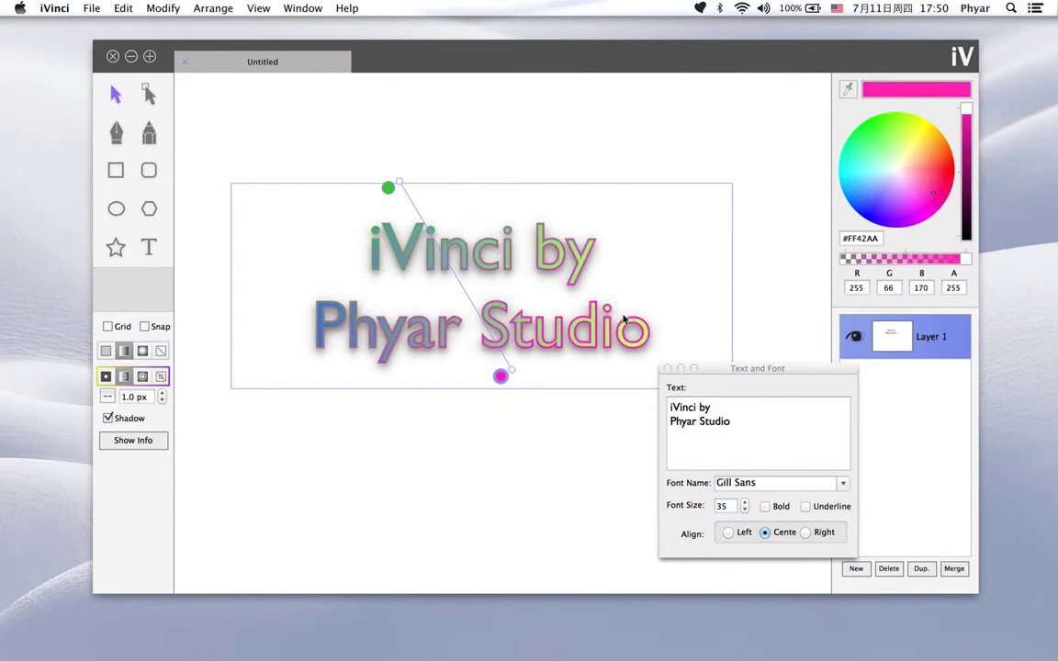
{"action": "left_click", "coordinate": [505, 414]}
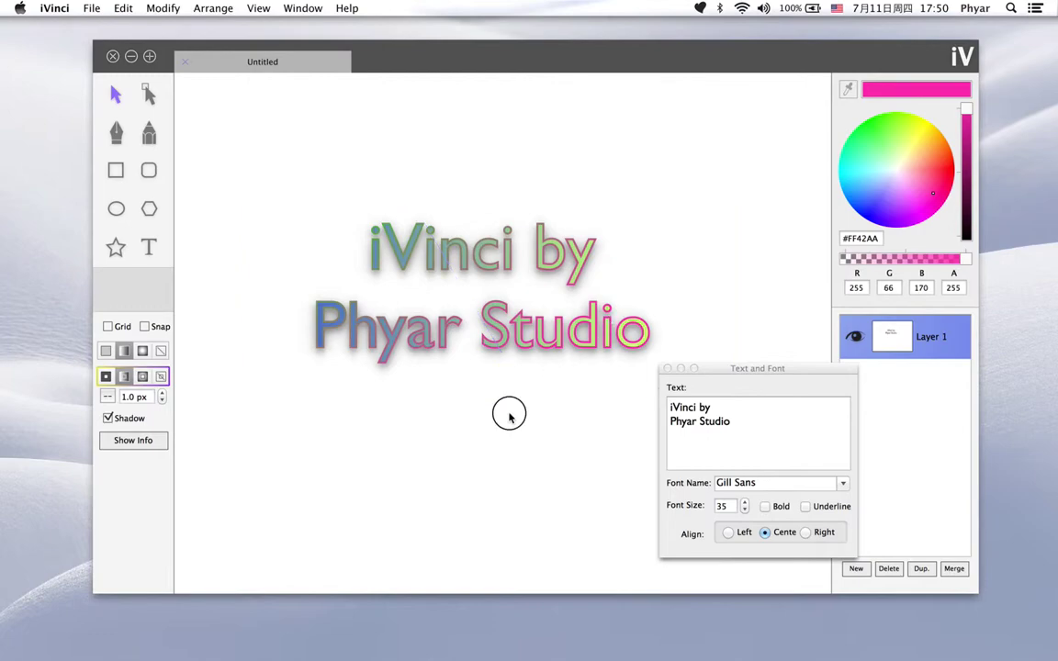
Edit the text's fill gradient and set its starting colour to light blue #B6C6FF
{"action": "left_click", "coordinate": [499, 319]}
{"action": "right_click", "coordinate": [498, 319]}
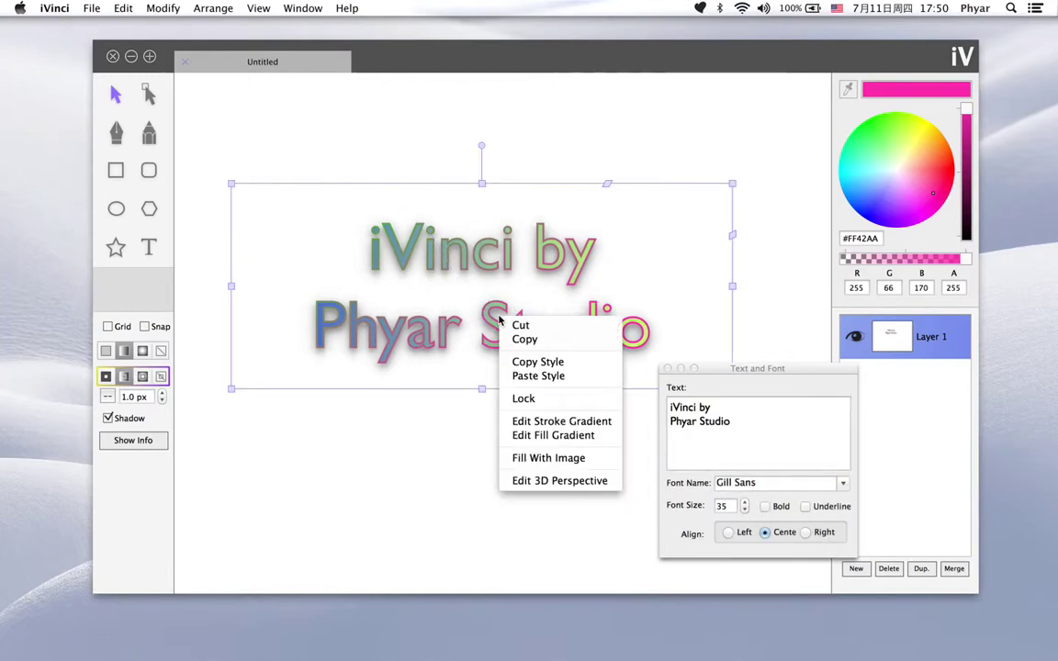
{"action": "left_click", "coordinate": [511, 435]}
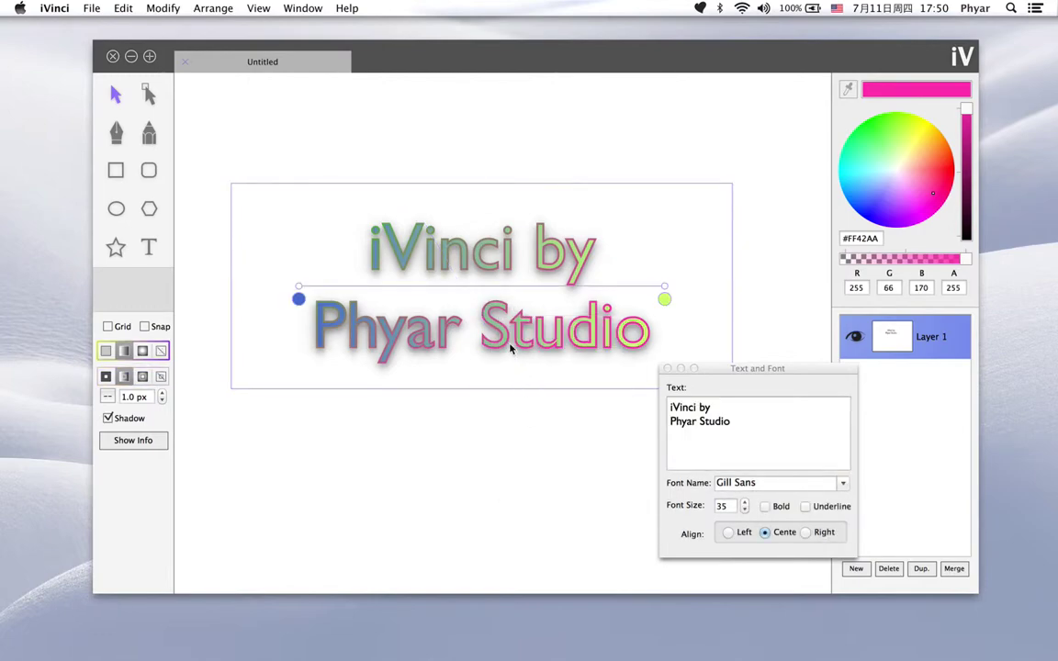
{"action": "left_click", "coordinate": [301, 301]}
{"action": "mouse_move", "coordinate": [966, 135]}
{"action": "left_mouse_down"}
{"action": "mouse_move", "coordinate": [964, 187]}
{"action": "mouse_move", "coordinate": [964, 136]}
{"action": "left_mouse_up"}
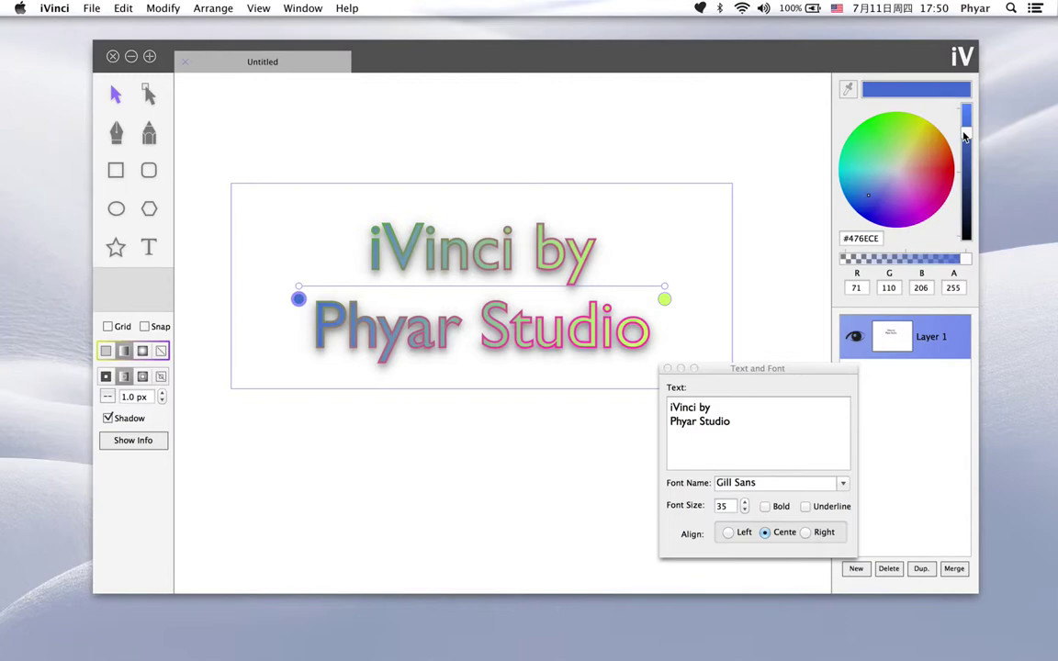
{"action": "left_click", "coordinate": [886, 186]}
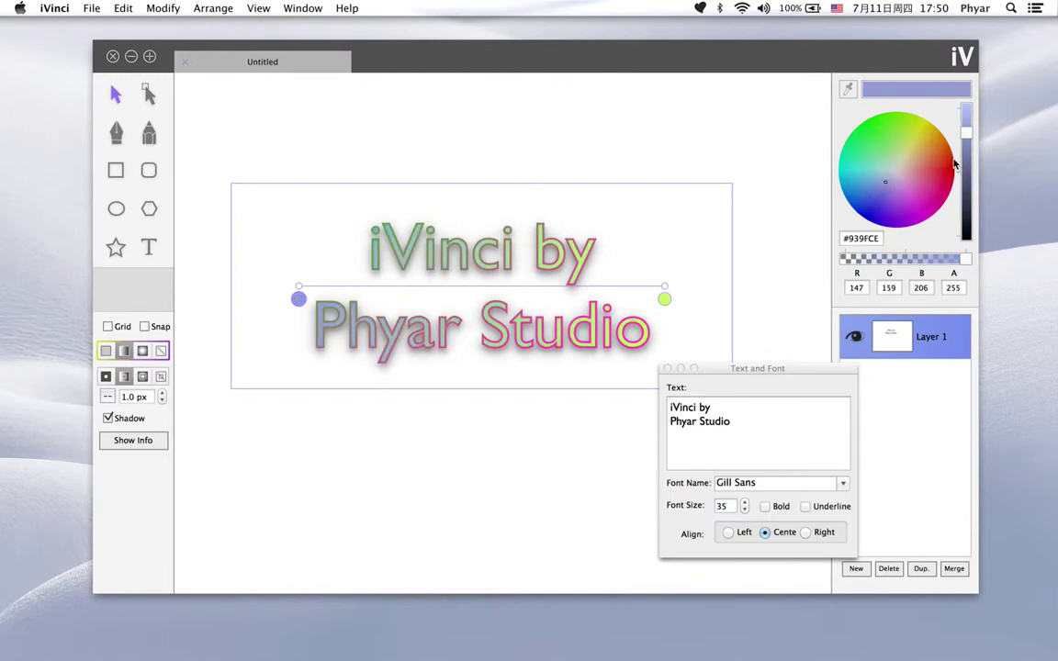
{"action": "left_click_drag", "start_coordinate": [966, 133], "coordinate": [970, 102]}
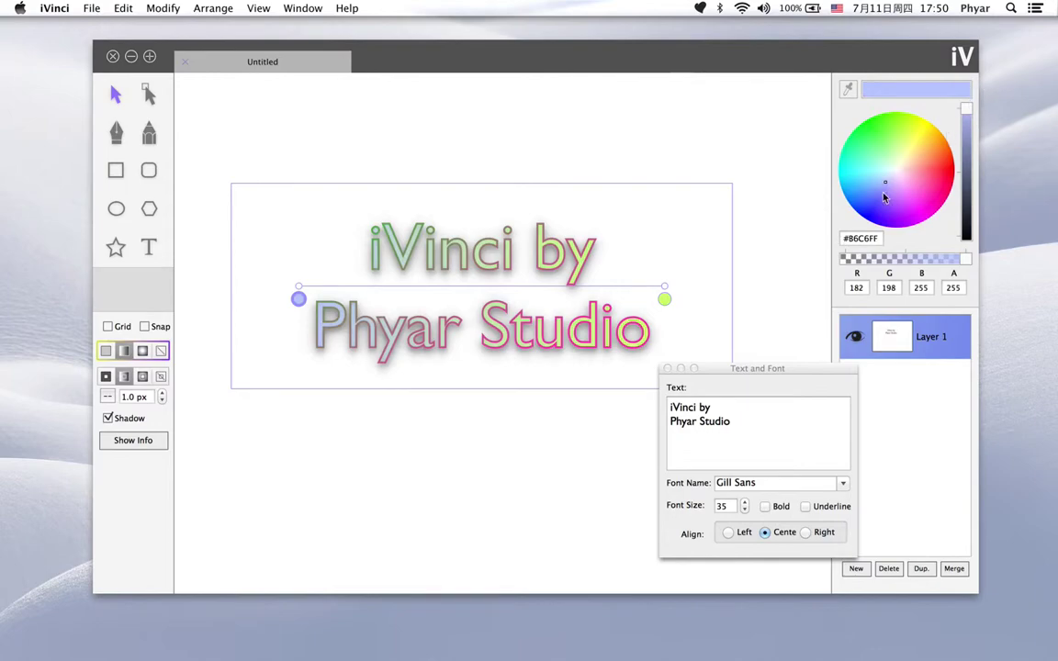
{"action": "left_click", "coordinate": [505, 410]}
{"action": "scroll", "coordinate": [477, 229], "scroll_direction": "down", "scroll_amount": 5}
{"action": "scroll", "coordinate": [478, 231], "scroll_direction": "up", "scroll_amount": 3}
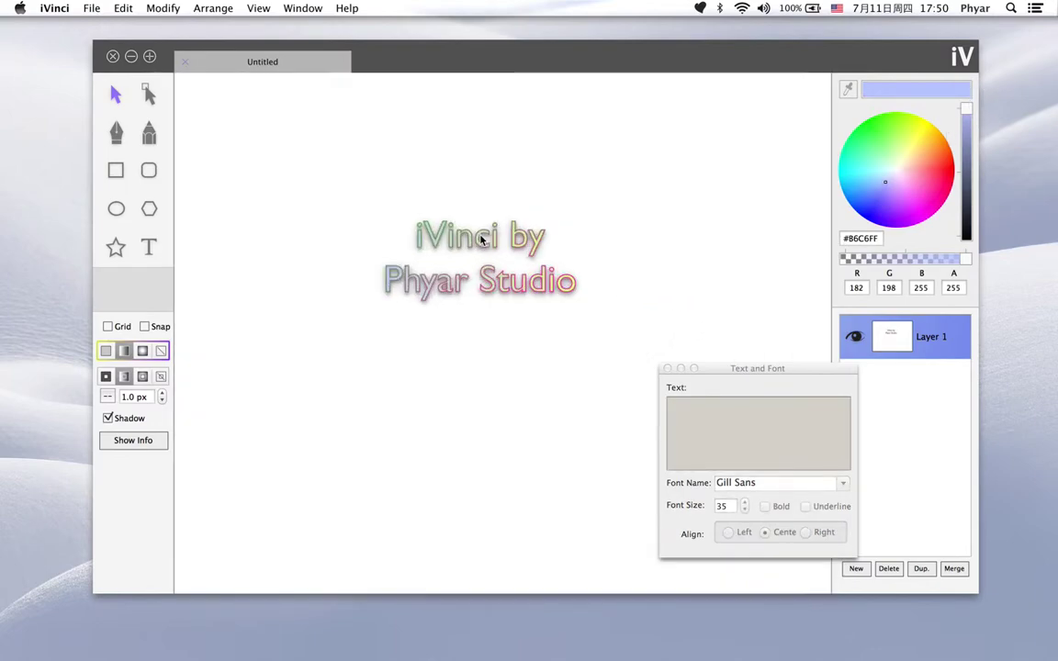
Draw a closed shape with the Pen tool below the text, with an arched top edge and a rounded right end
{"action": "scroll", "coordinate": [472, 241], "scroll_direction": "up", "scroll_amount": 4}
{"action": "scroll", "coordinate": [472, 242], "scroll_direction": "down", "scroll_amount": 6}
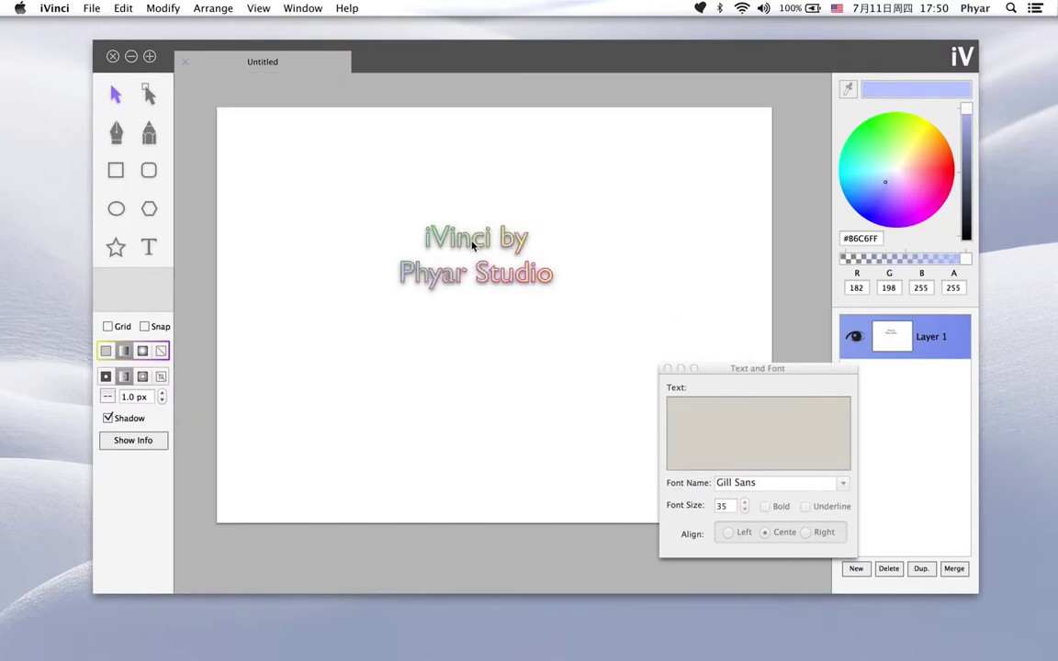
{"action": "left_click", "coordinate": [471, 274]}
{"action": "left_click", "coordinate": [427, 328]}
{"action": "left_click", "coordinate": [117, 136]}
{"action": "left_click_drag", "start_coordinate": [368, 372], "coordinate": [516, 358]}
{"action": "left_click", "coordinate": [458, 334]}
{"action": "left_click", "coordinate": [494, 382]}
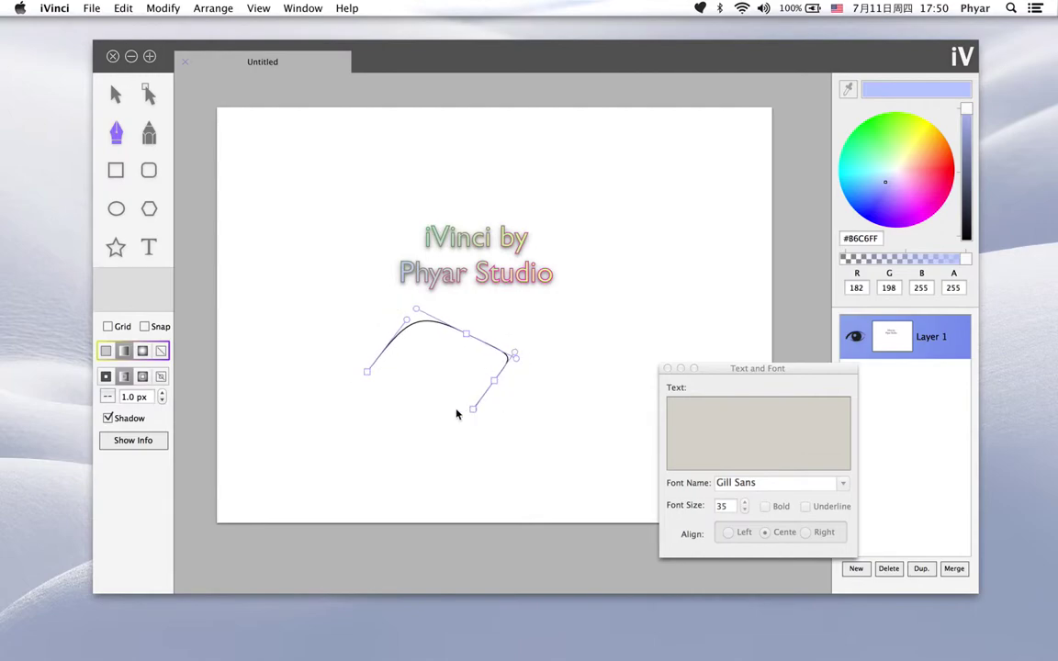
{"action": "right_click", "coordinate": [449, 404]}
{"action": "left_click", "coordinate": [450, 408]}
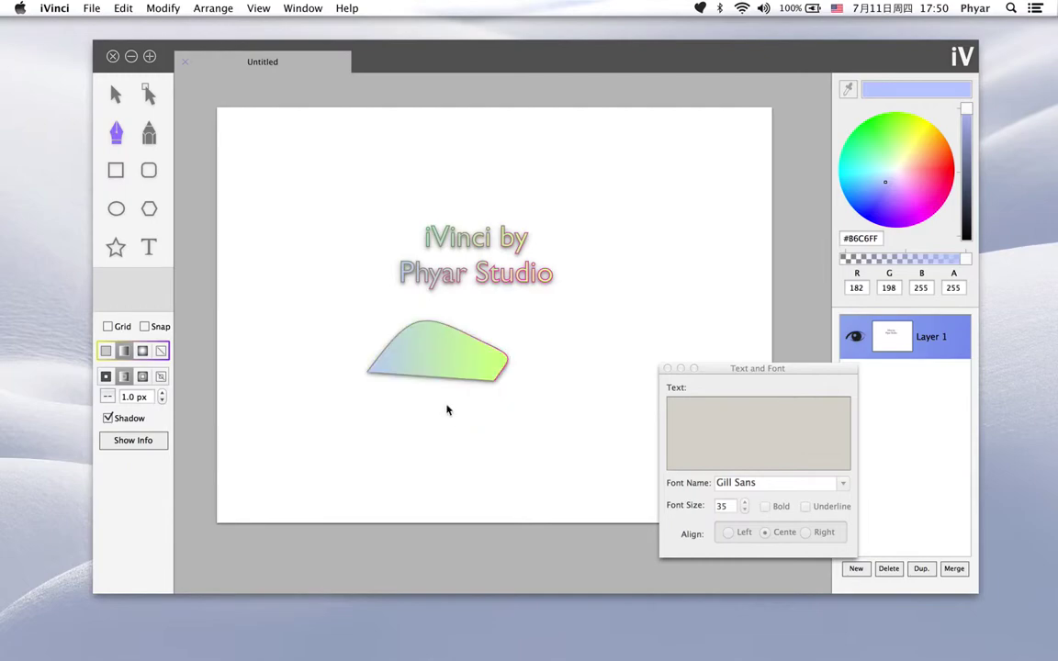
Enlarge the curved shape to about the width of the text frame and bind the text to it as the front path
{"action": "double_click", "coordinate": [438, 354]}
{"action": "left_click_drag", "start_coordinate": [501, 391], "coordinate": [595, 414]}
{"action": "left_click", "coordinate": [415, 235]}
{"action": "left_click", "coordinate": [474, 321], "text": "shift"}
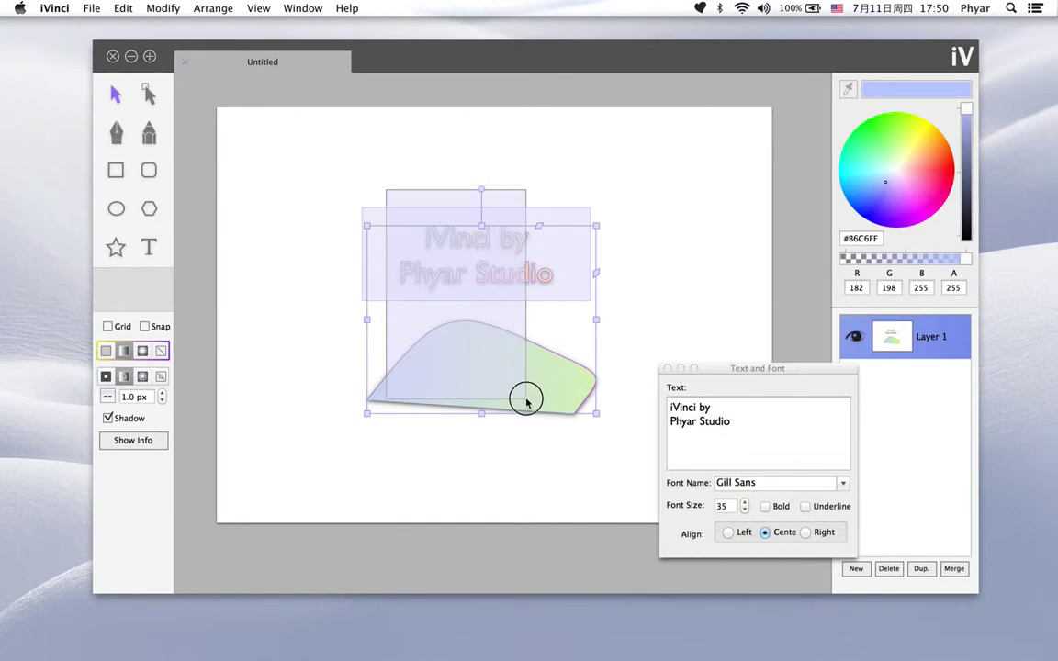
{"action": "left_click", "coordinate": [213, 8]}
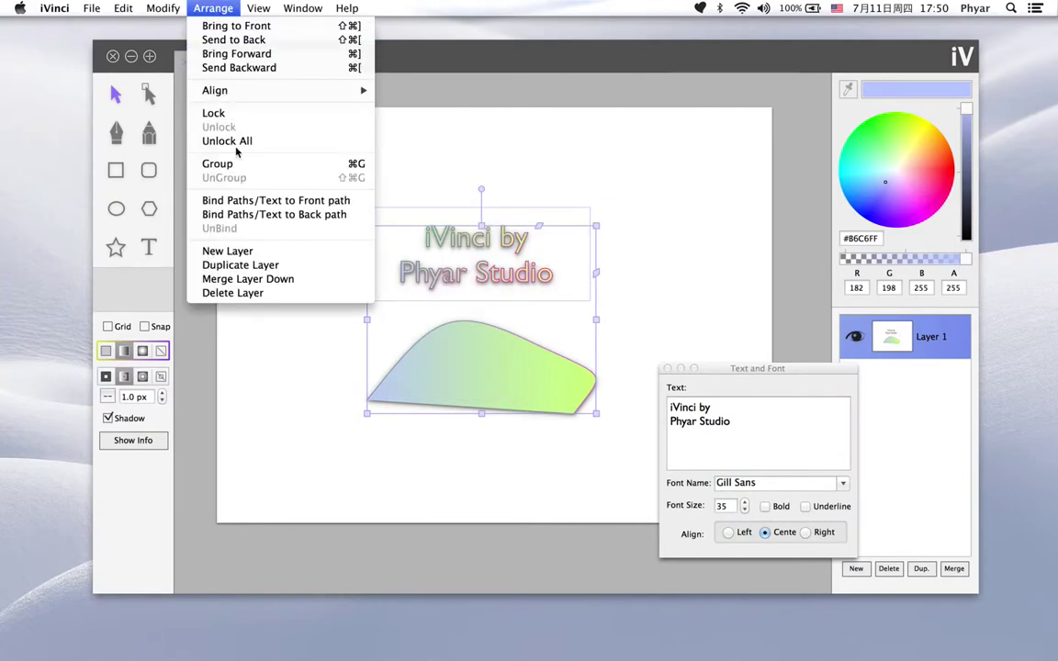
{"action": "left_click", "coordinate": [243, 200]}
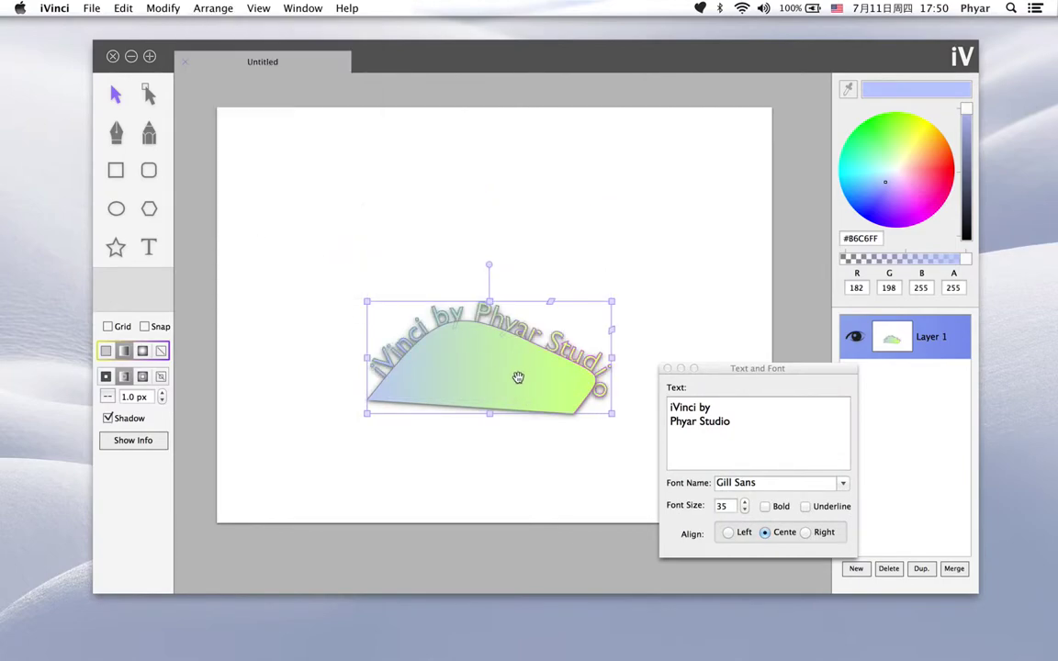
Move the filled shape with its bound text up to the middle of the canvas and deselect it
{"action": "left_click", "coordinate": [479, 439]}
{"action": "left_click", "coordinate": [483, 390]}
{"action": "left_click_drag", "start_coordinate": [483, 390], "coordinate": [471, 318]}
{"action": "left_click", "coordinate": [479, 374]}
Reshape the path by moving its lower-right anchor outward and pulling the curve handle near "Studio" inward for a rounder end
{"action": "left_click", "coordinate": [514, 320]}
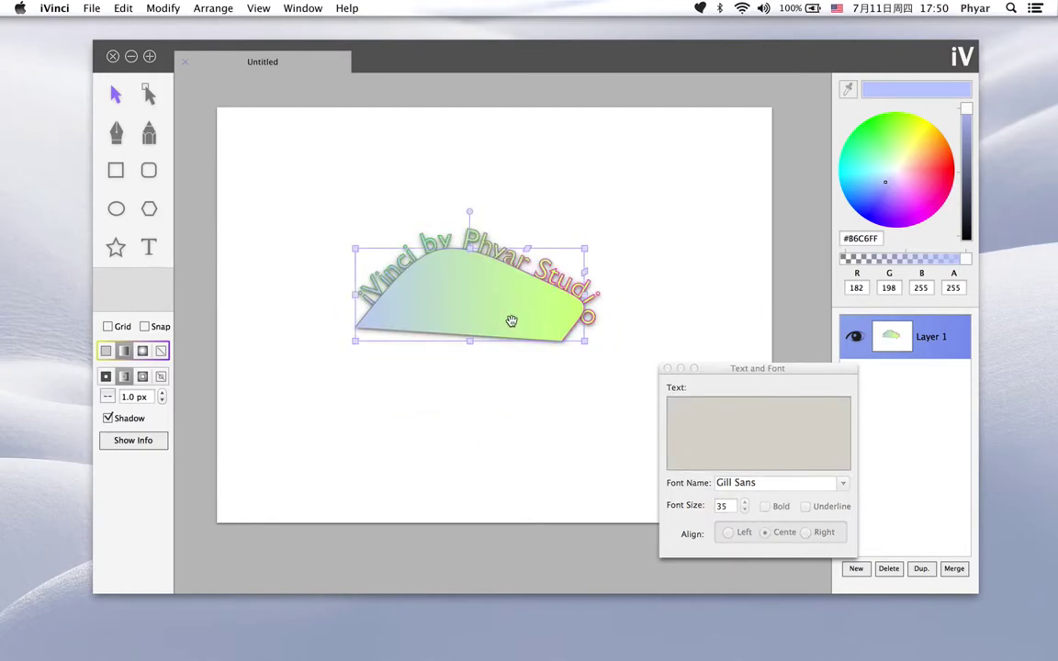
{"action": "double_click", "coordinate": [513, 322]}
{"action": "left_click_drag", "start_coordinate": [563, 347], "coordinate": [588, 360]}
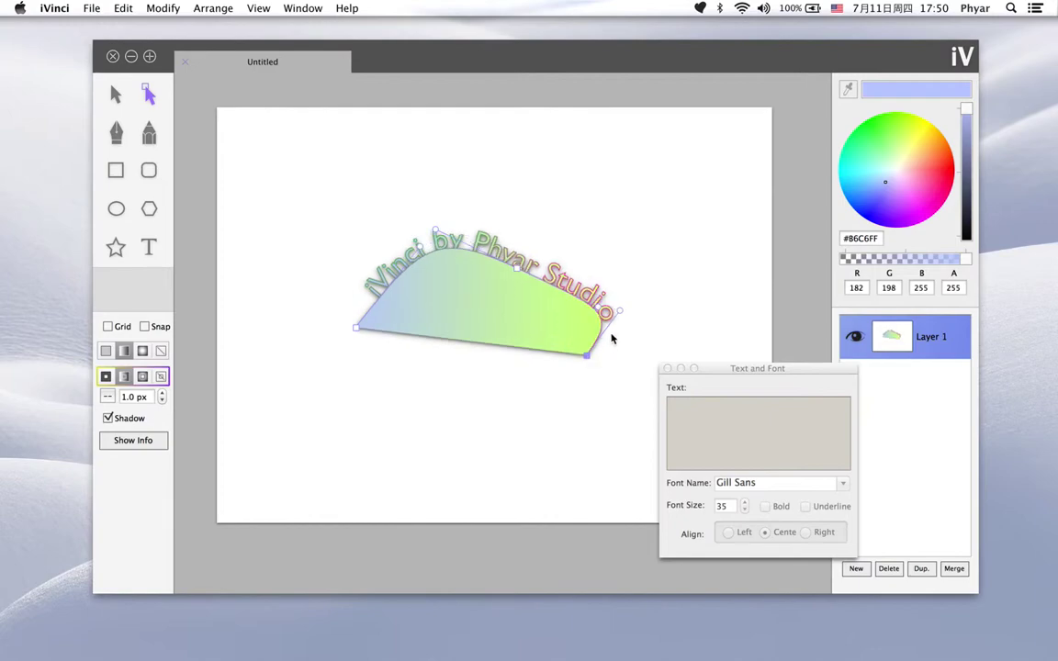
{"action": "left_click_drag", "start_coordinate": [603, 314], "coordinate": [568, 288]}
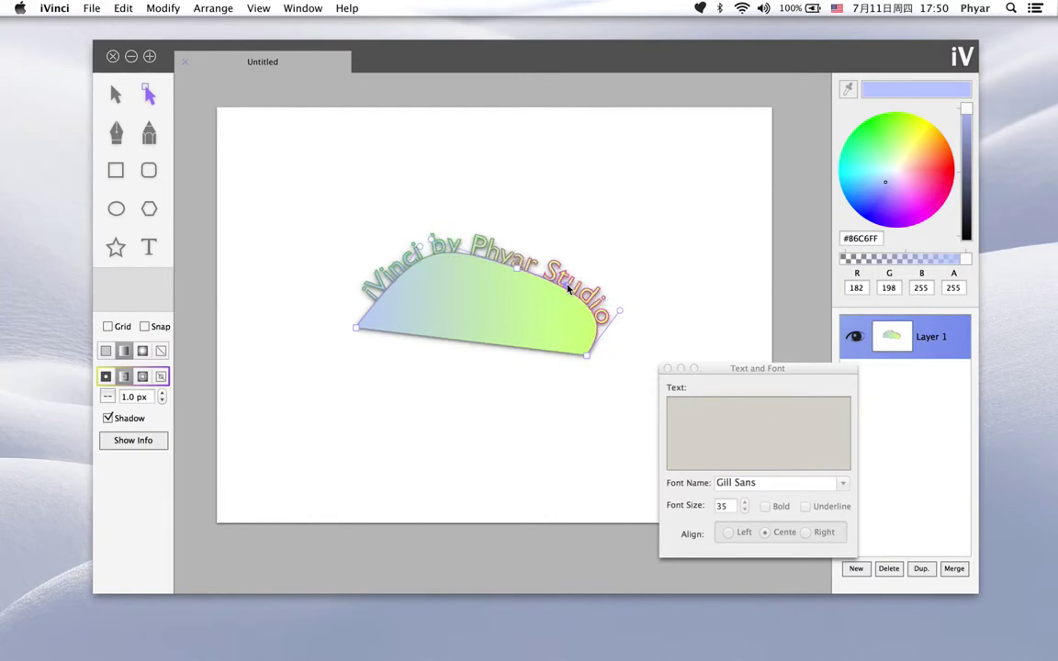
{"action": "left_click", "coordinate": [485, 379]}
Remove the curved shape's fill, give it a solid green #3DAA3F outline, and deselect it
{"action": "scroll", "coordinate": [496, 311], "scroll_direction": "up", "scroll_amount": 5}
{"action": "left_click", "coordinate": [515, 305]}
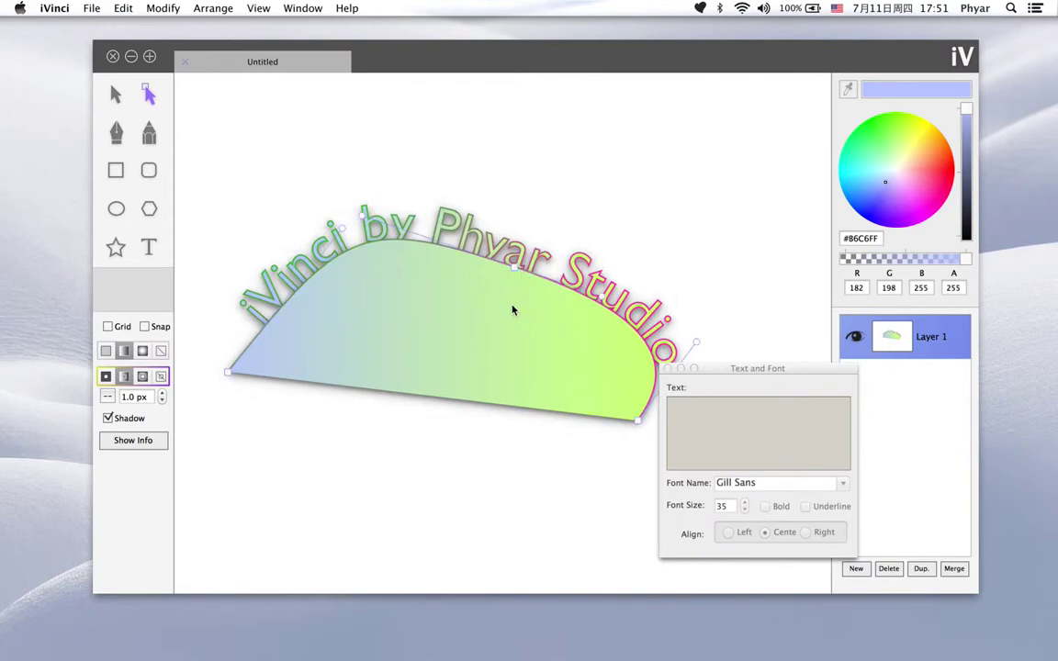
{"action": "key", "text": "v"}
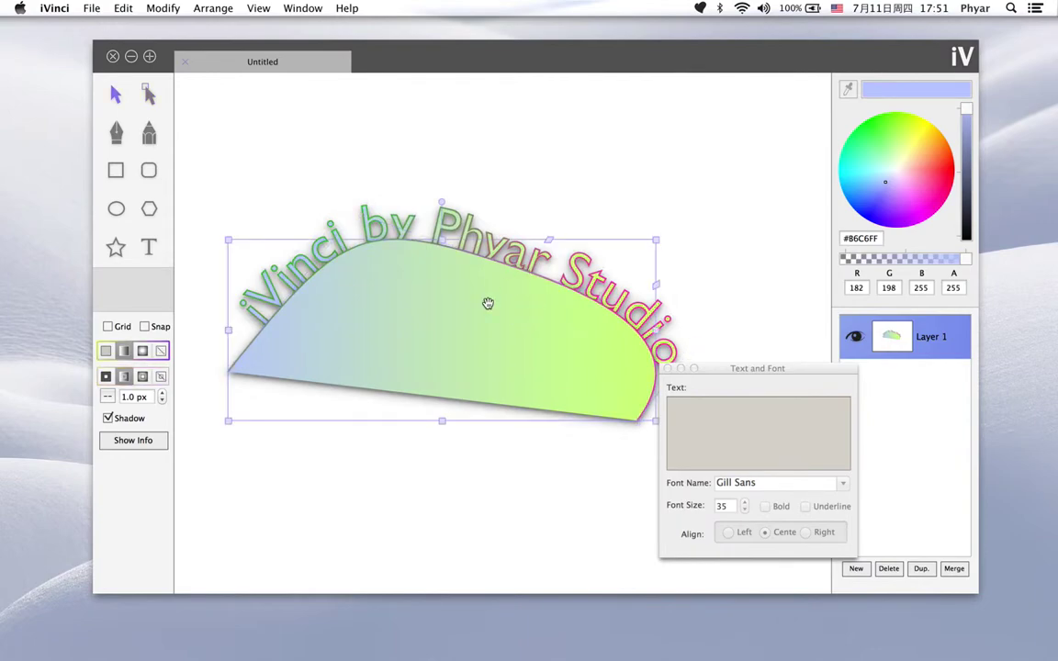
{"action": "left_click", "coordinate": [158, 352]}
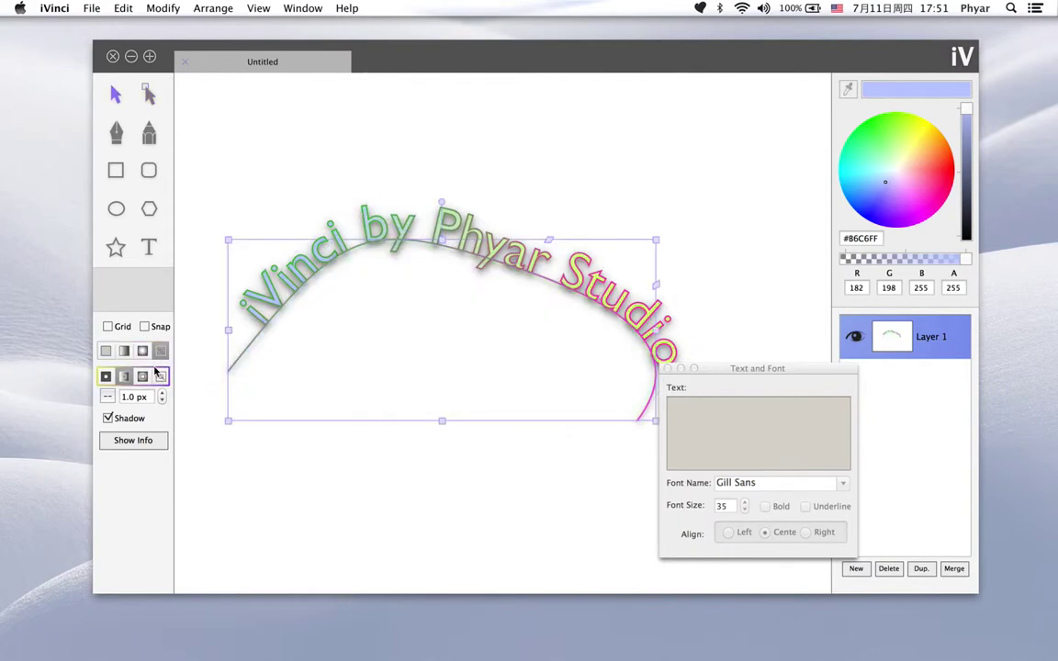
{"action": "left_click", "coordinate": [108, 378]}
{"action": "left_click", "coordinate": [470, 454]}
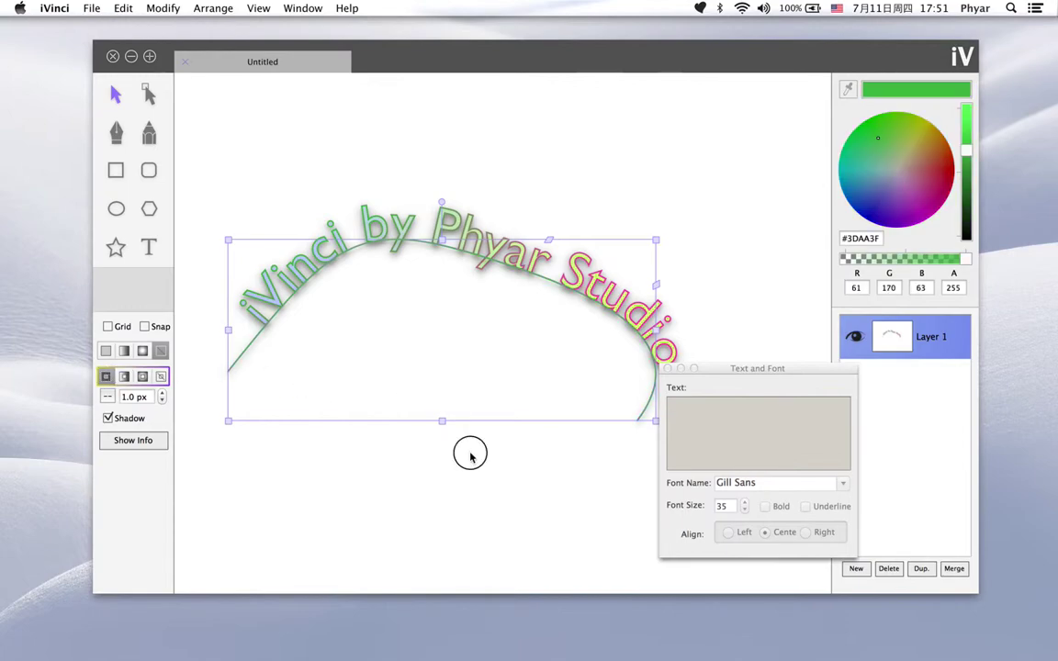
Shift the green path with its text slightly upward and to the left, and deselect it
{"action": "scroll", "coordinate": [512, 280], "scroll_direction": "down", "scroll_amount": 3}
{"action": "scroll", "coordinate": [490, 259], "scroll_direction": "up", "scroll_amount": 3}
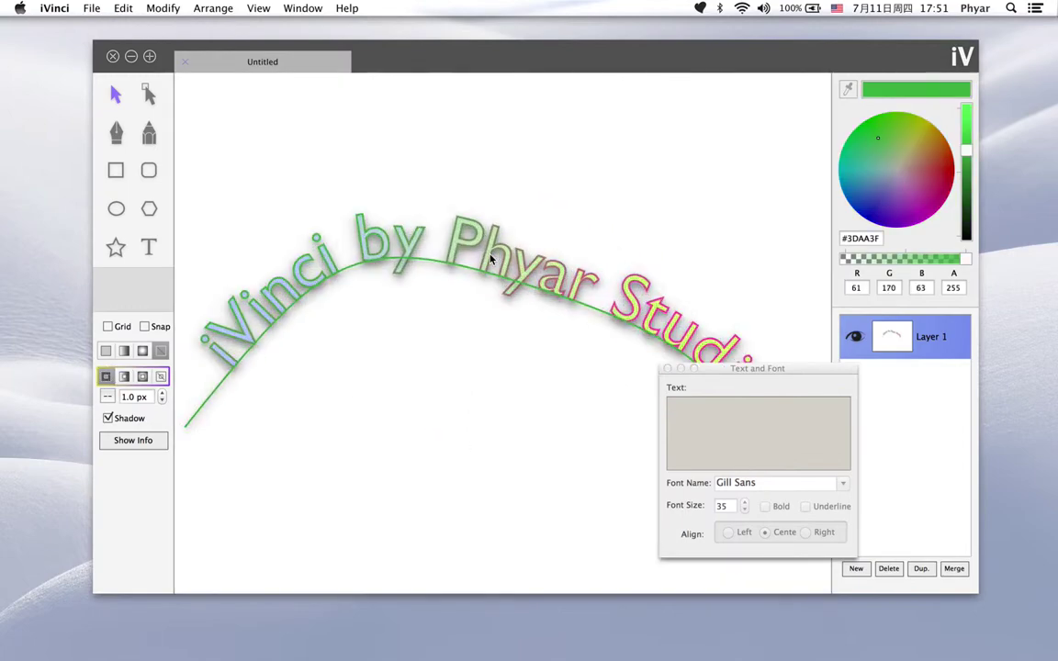
{"action": "scroll", "coordinate": [491, 259], "scroll_direction": "down", "scroll_amount": 1}
{"action": "left_click", "coordinate": [465, 302]}
{"action": "left_click_drag", "start_coordinate": [456, 337], "coordinate": [439, 303]}
{"action": "left_click", "coordinate": [489, 409]}
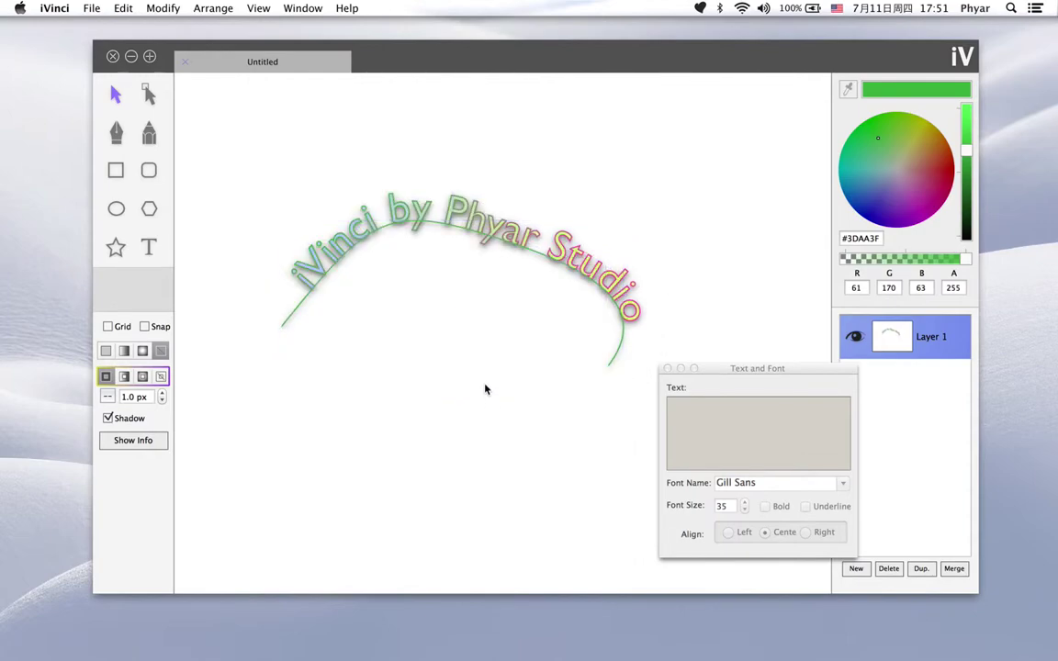
Select the text and its path together and apply a 3D perspective that foreshortens the arch horizontally
{"action": "left_click_drag", "start_coordinate": [326, 161], "coordinate": [560, 411]}
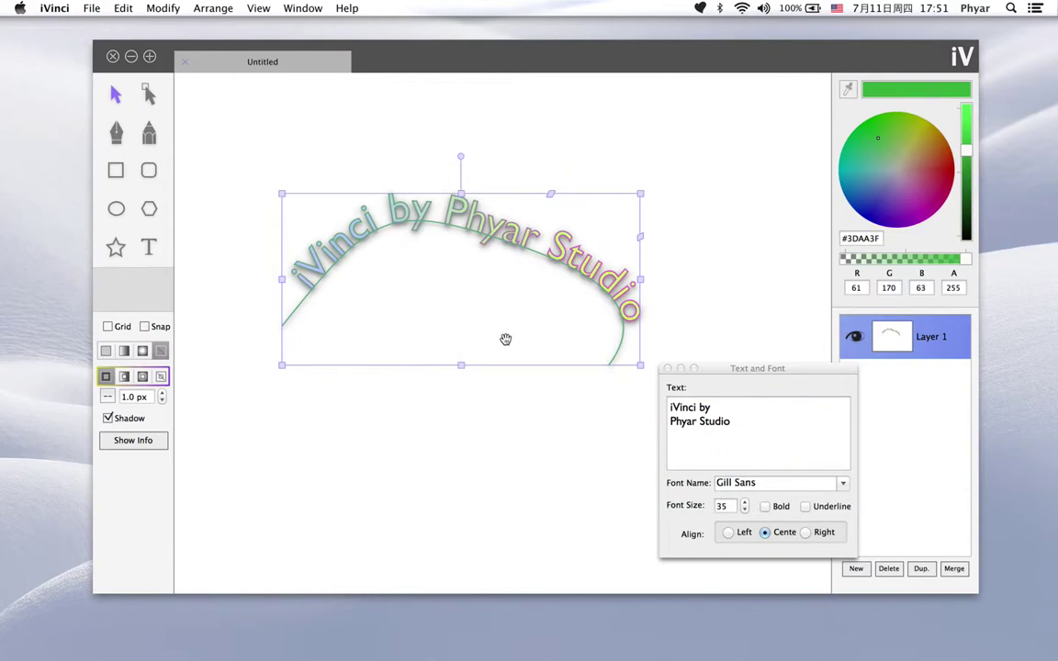
{"action": "right_click", "coordinate": [469, 274]}
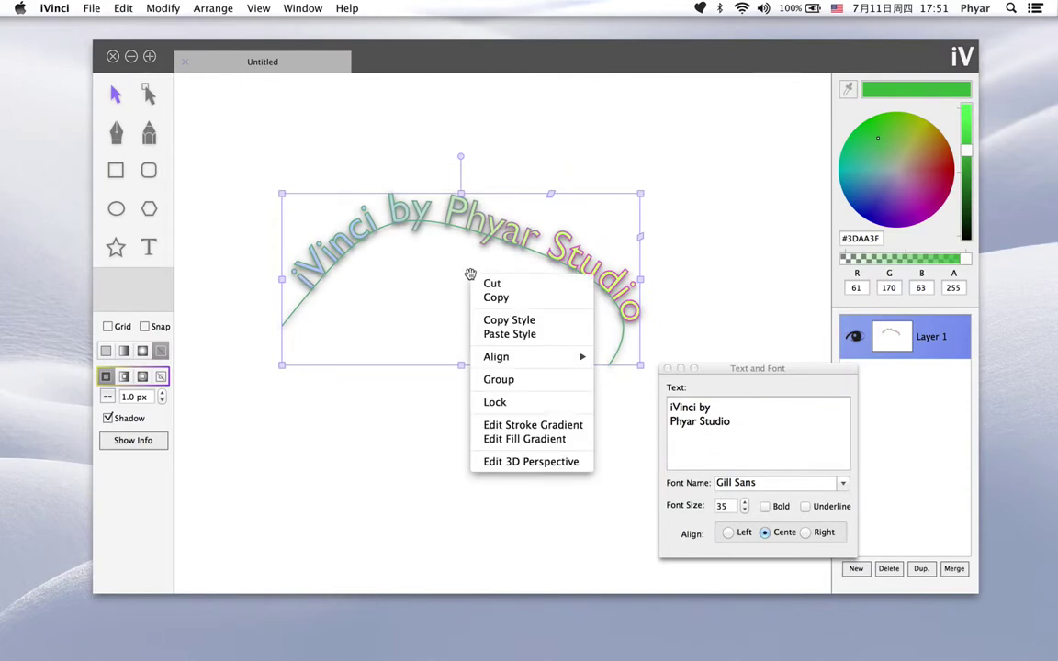
{"action": "left_click", "coordinate": [530, 461]}
{"action": "left_click_drag", "start_coordinate": [478, 260], "coordinate": [597, 268]}
{"action": "left_click_drag", "start_coordinate": [467, 258], "coordinate": [224, 294]}
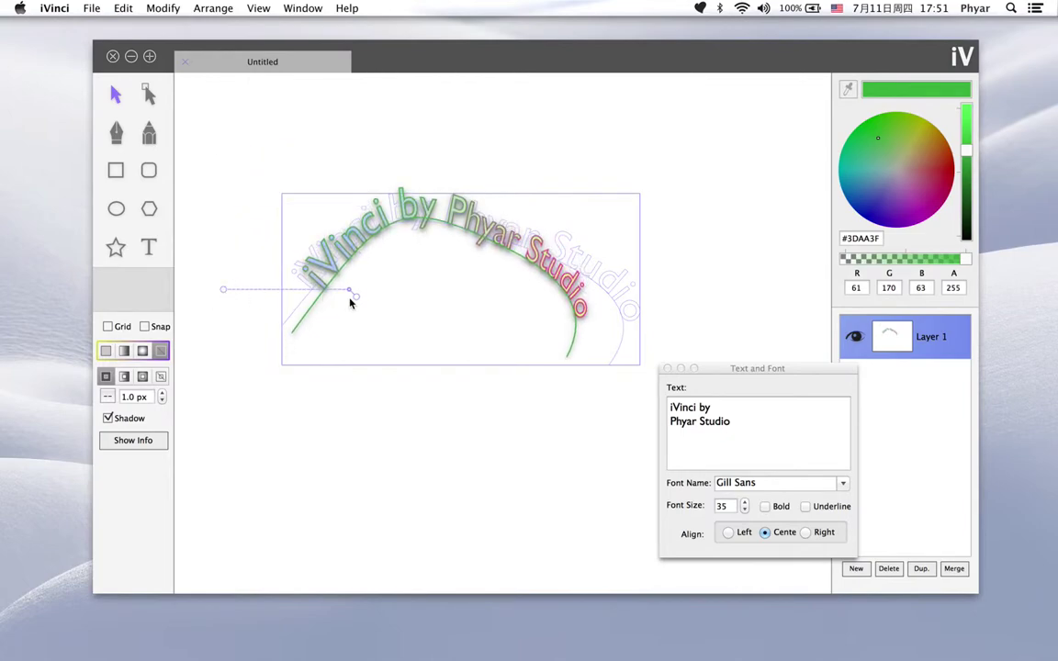
Refine the 3D perspective with its centre near the path's lower middle and its direction point left of the arch, and deselect
{"action": "left_click_drag", "start_coordinate": [353, 294], "coordinate": [295, 179]}
{"action": "left_click_drag", "start_coordinate": [228, 287], "coordinate": [402, 451]}
{"action": "left_click_drag", "start_coordinate": [472, 326], "coordinate": [497, 353]}
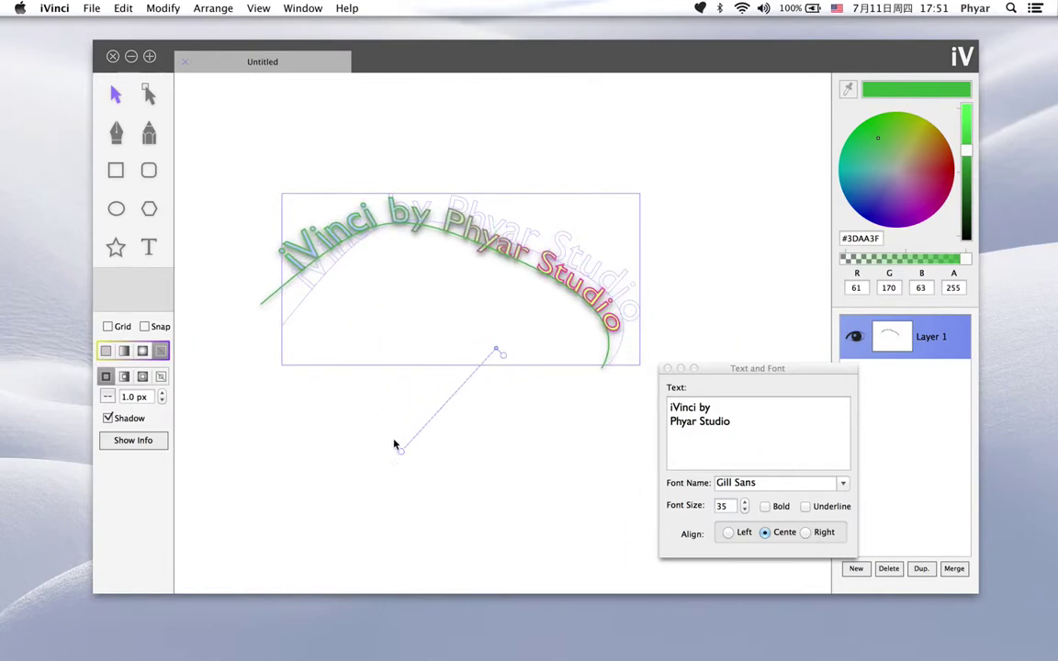
{"action": "left_click_drag", "start_coordinate": [403, 451], "coordinate": [232, 333]}
{"action": "left_click", "coordinate": [465, 421]}
Move the perspective path with its text slightly down and to the right, and deselect it
{"action": "left_click", "coordinate": [475, 276]}
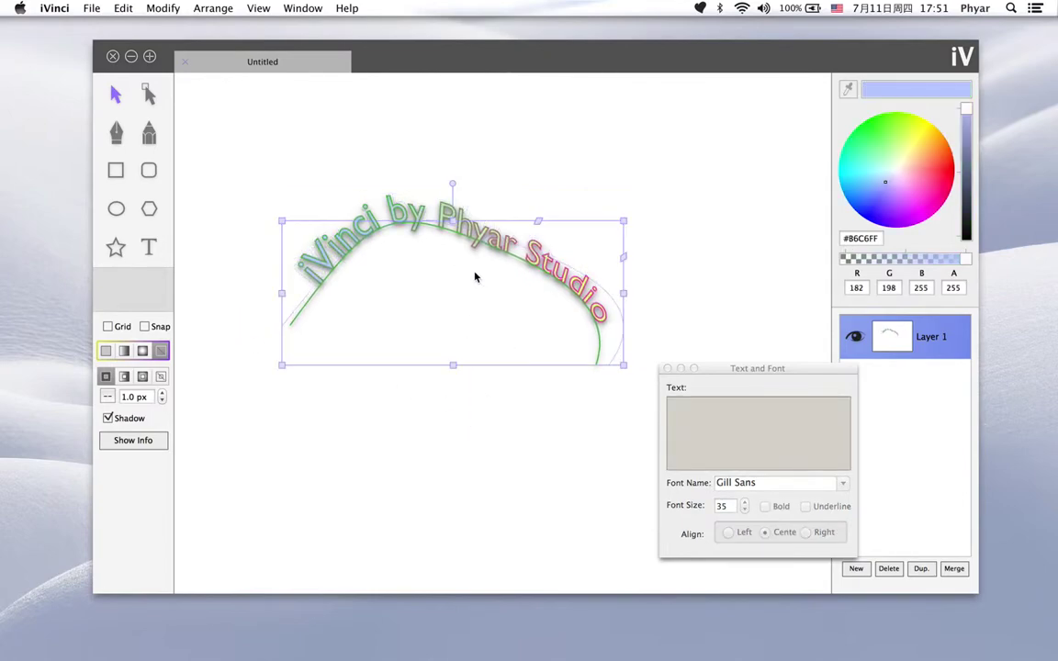
{"action": "left_click_drag", "start_coordinate": [474, 285], "coordinate": [482, 316]}
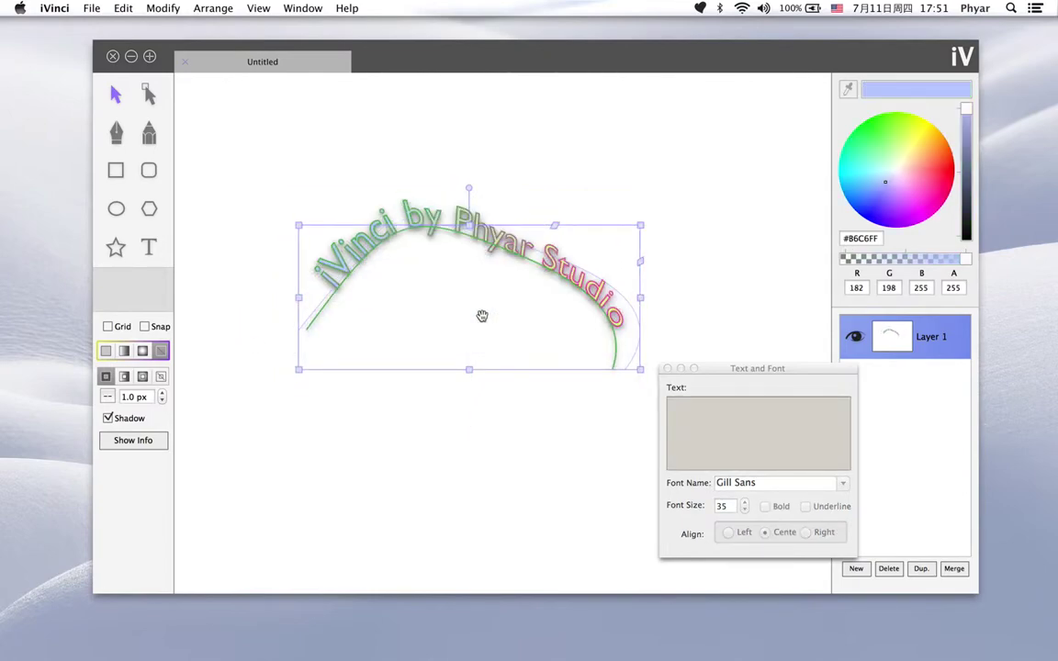
{"action": "left_click", "coordinate": [388, 443]}
Append "phyar.cn" after "Phyar Studio" in the curved text, and delete the addition again
{"action": "left_click_drag", "start_coordinate": [405, 176], "coordinate": [422, 210]}
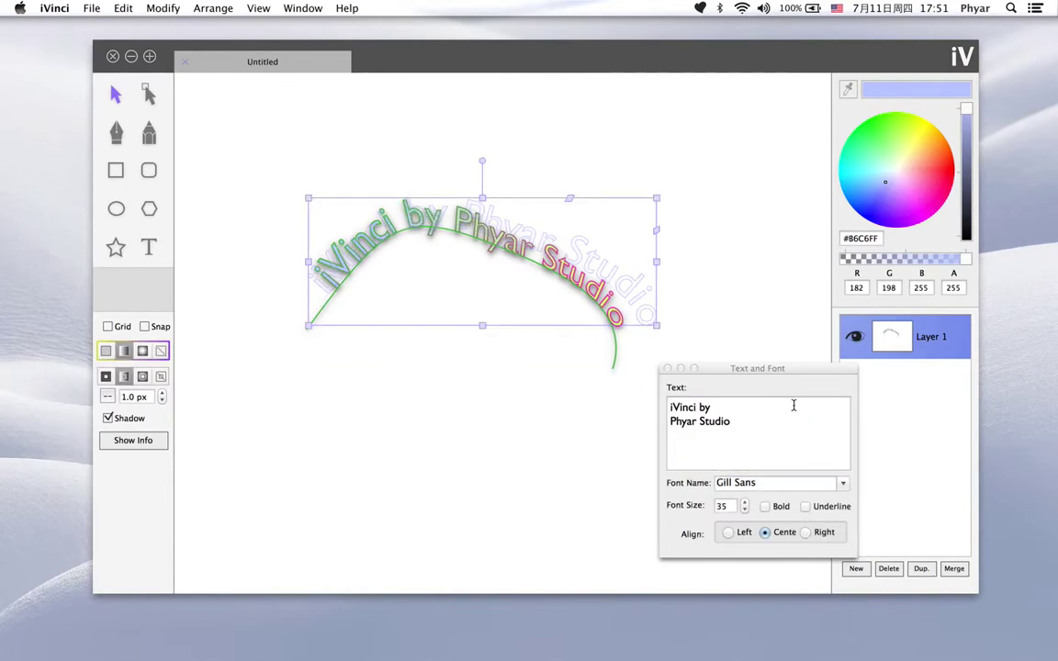
{"action": "left_click", "coordinate": [790, 422]}
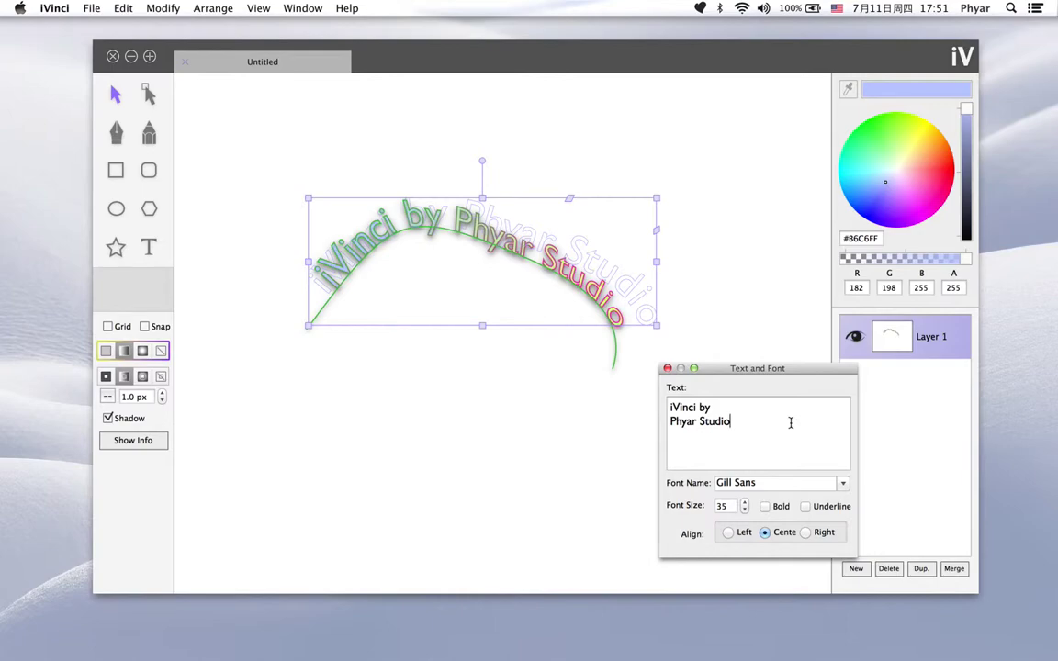
{"action": "type", "text": "phyar.cn"}
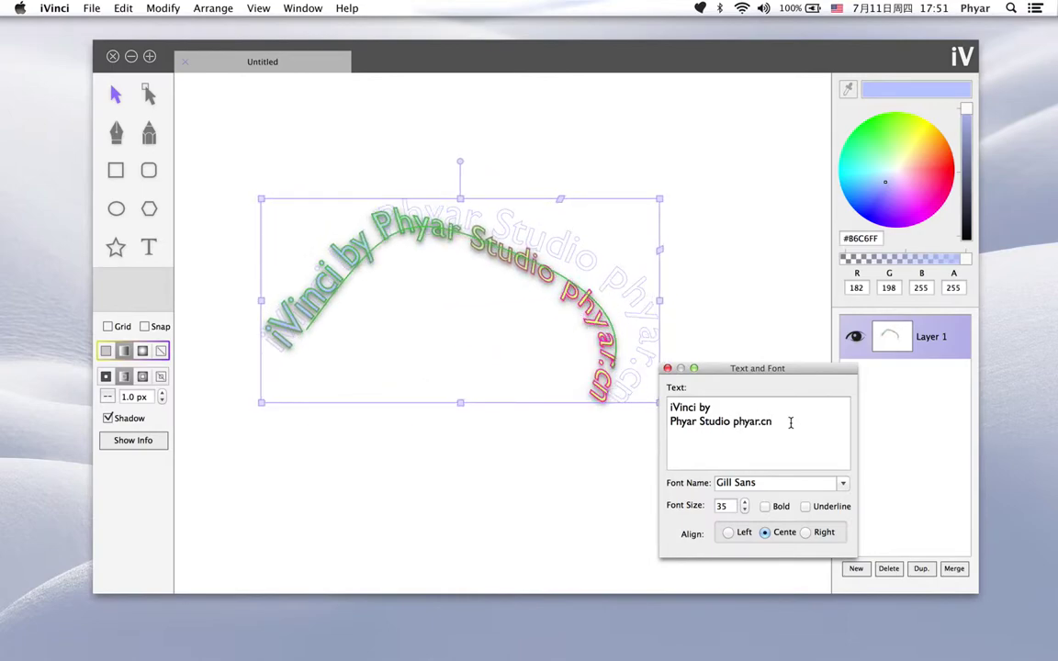
{"action": "key", "text": "BackSpace"}
{"action": "key", "text": "BackSpace"}
{"action": "key", "text": "BackSpace"}
{"action": "key", "text": "BackSpace"}
{"action": "key", "text": "BackSpace"}
{"action": "key", "text": "BackSpace"}
{"action": "key", "text": "BackSpace"}
{"action": "key", "text": "BackSpace"}
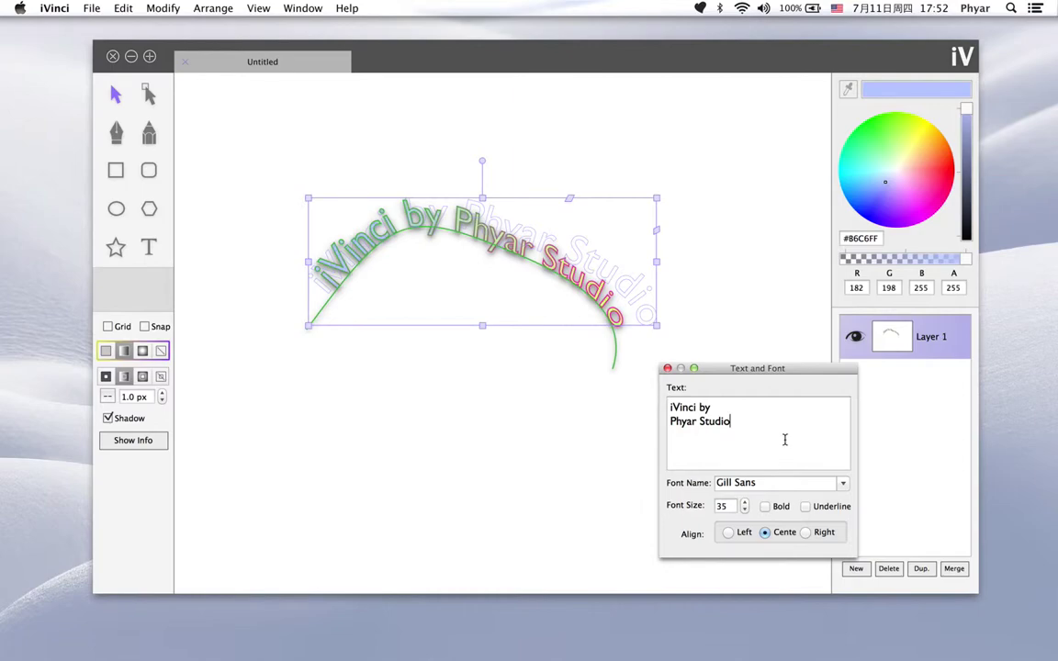
Move the path with its curved text up and to the left, and deselect it
{"action": "left_click", "coordinate": [546, 424]}
{"action": "left_click", "coordinate": [523, 308]}
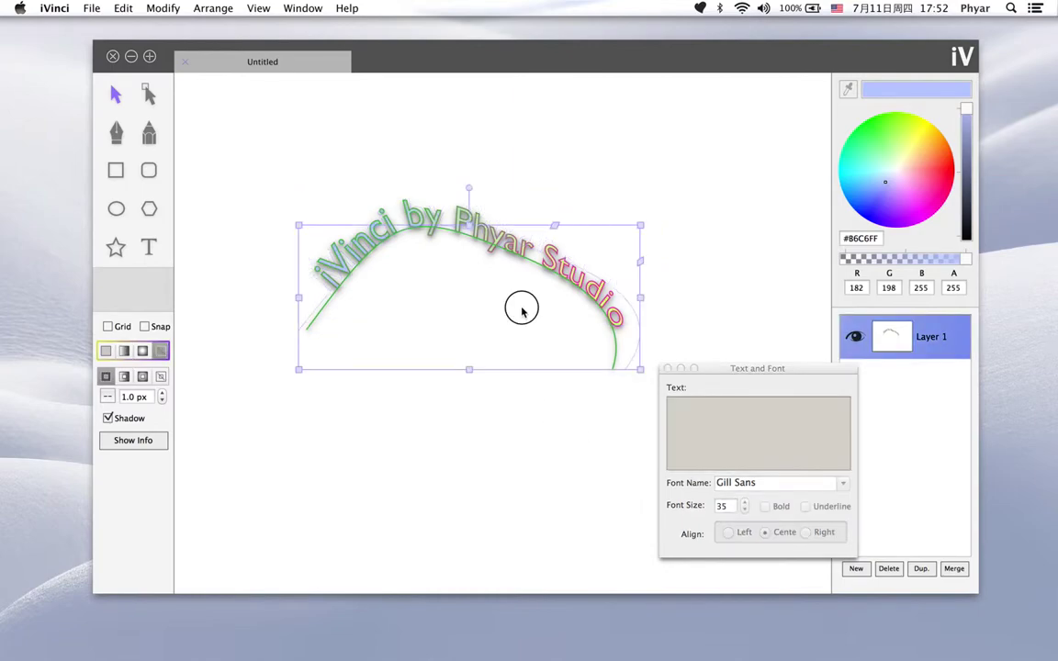
{"action": "left_click_drag", "start_coordinate": [522, 319], "coordinate": [490, 254]}
{"action": "left_click", "coordinate": [487, 396]}
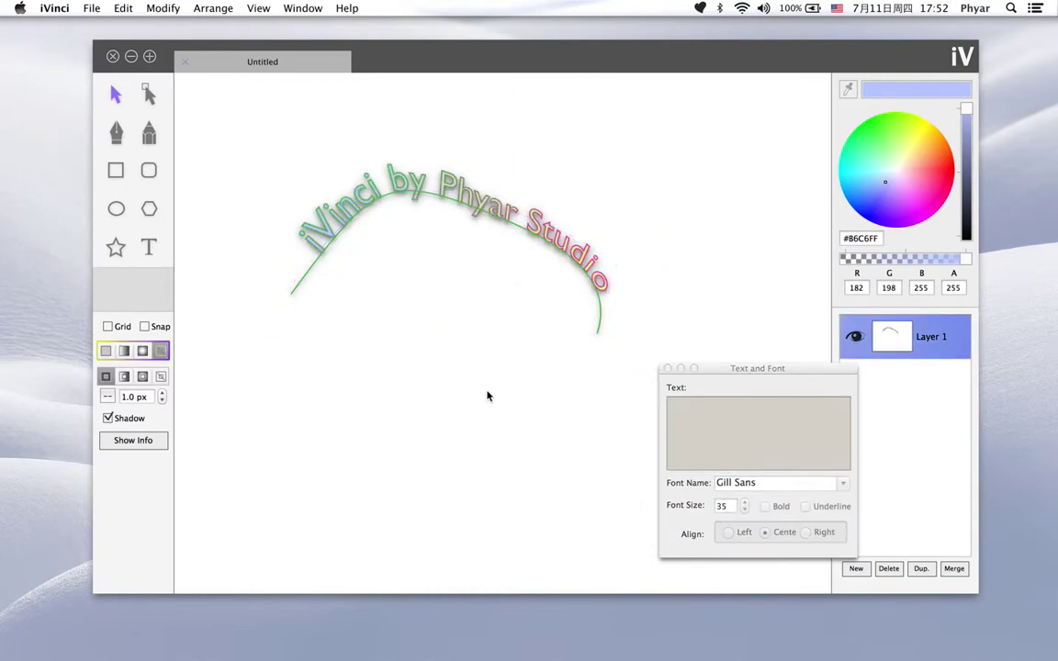